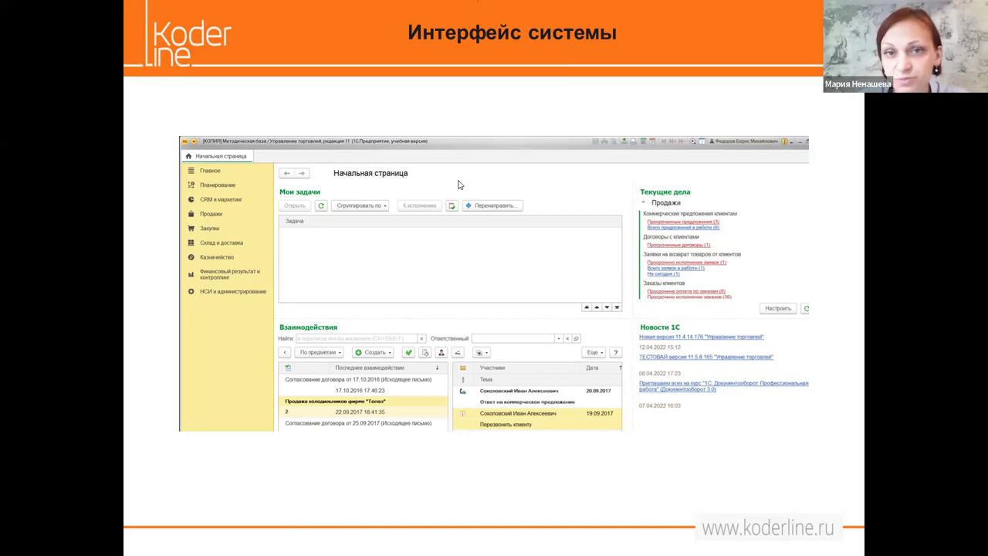
Switch to 1С:Предприятие and review the displayed items and automatic refresh option in the «Текущие дела» settings.
{"action": "key", "text": "alt+Tab"}
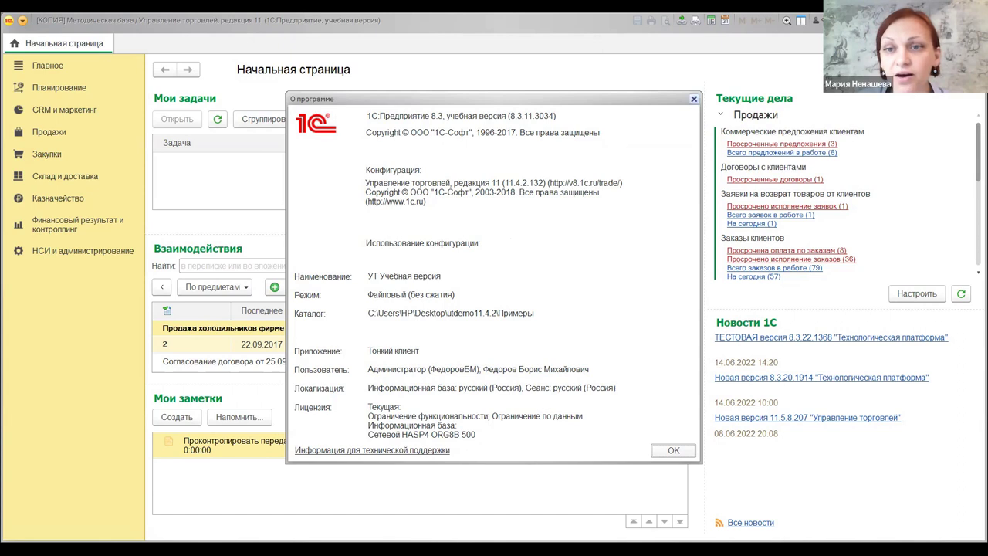
{"action": "left_click", "coordinate": [695, 100]}
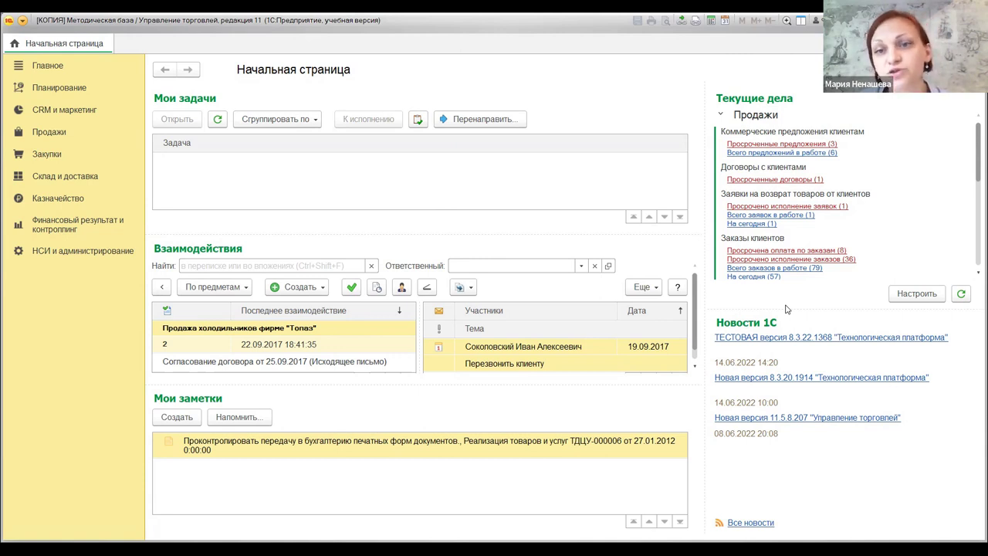
{"action": "left_click", "coordinate": [917, 294]}
{"action": "scroll", "coordinate": [484, 235], "scroll_direction": "down", "scroll_amount": 7}
{"action": "scroll", "coordinate": [484, 236], "scroll_direction": "down", "scroll_amount": 10}
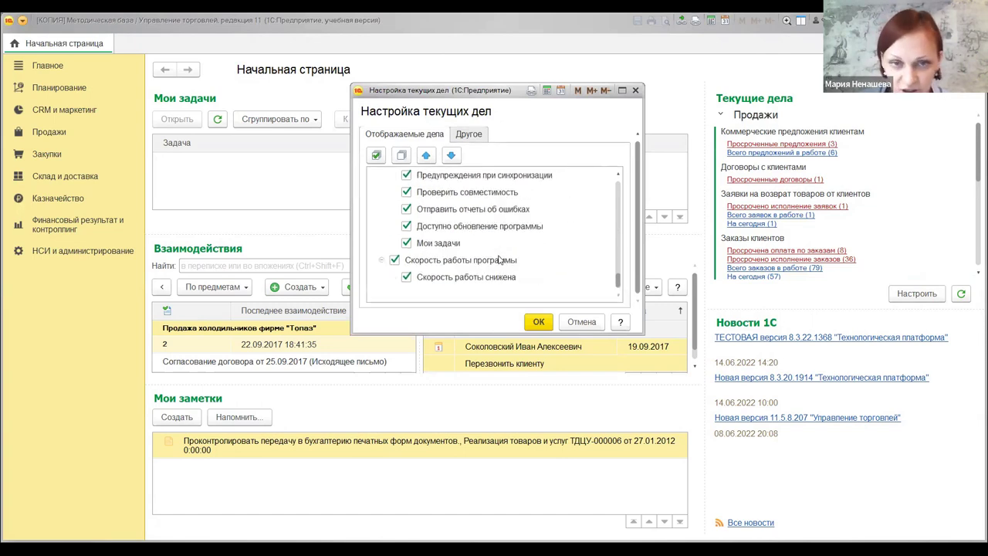
{"action": "scroll", "coordinate": [506, 260], "scroll_direction": "up", "scroll_amount": 3}
{"action": "scroll", "coordinate": [510, 257], "scroll_direction": "up", "scroll_amount": 10}
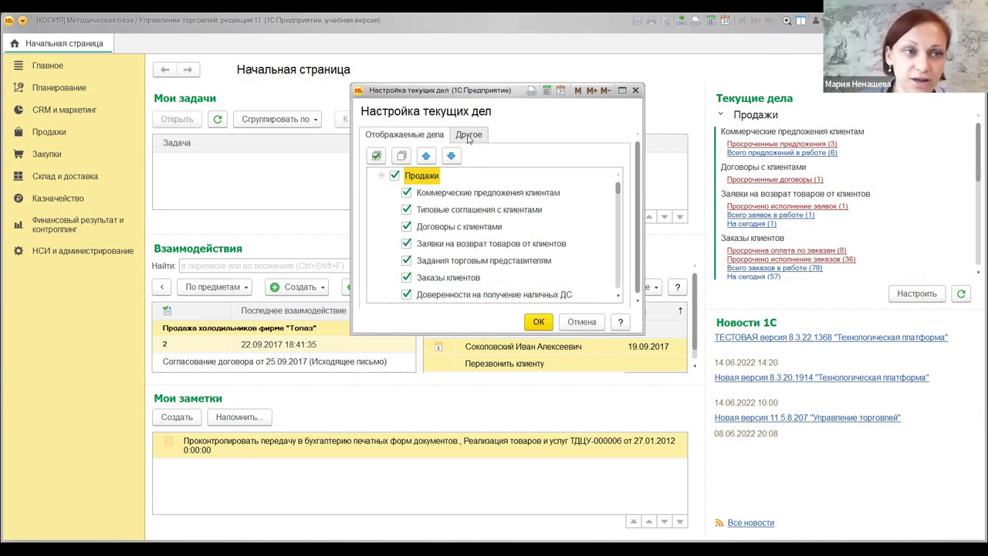
{"action": "left_click", "coordinate": [469, 136]}
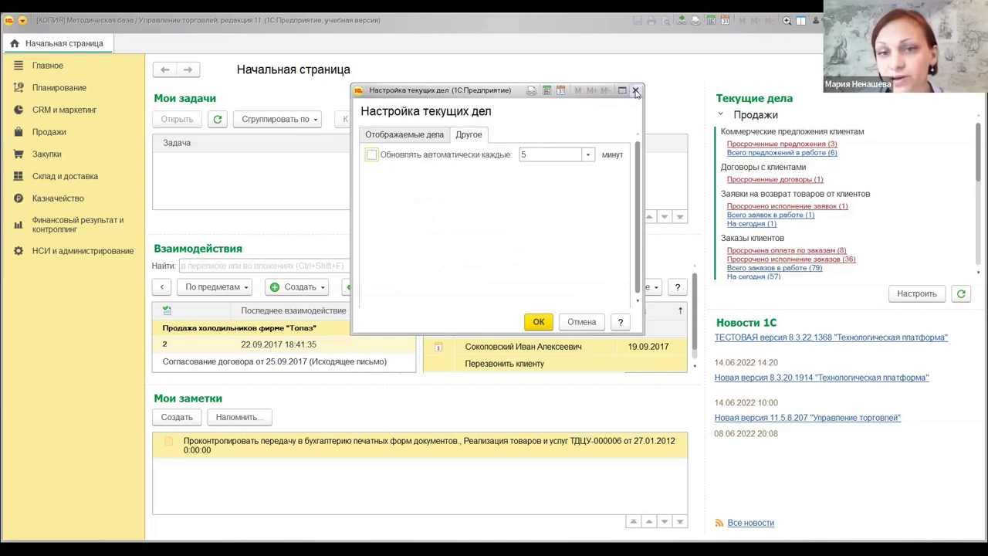
{"action": "left_click", "coordinate": [635, 91]}
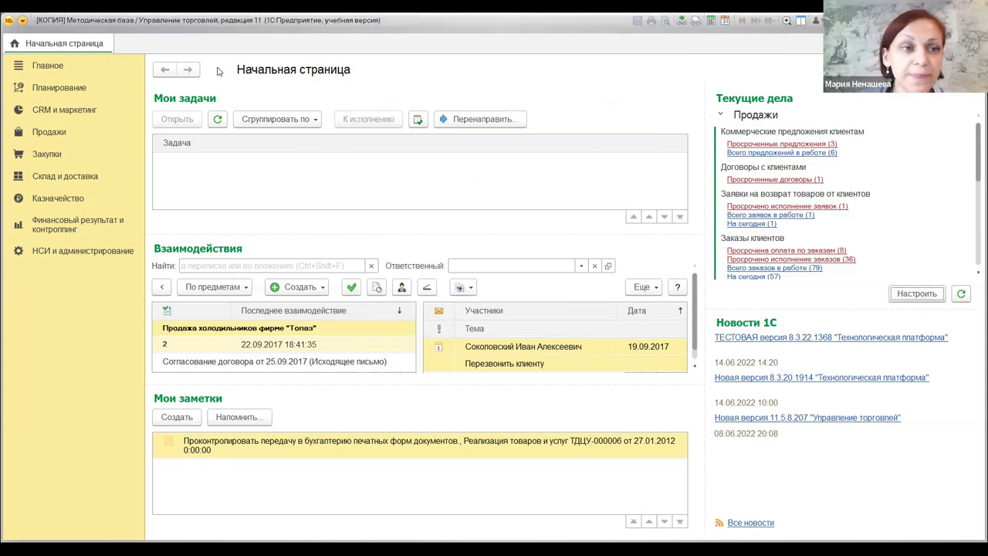
Examine the start page settings for the available forms and the contents of both columns.
{"action": "left_click", "coordinate": [22, 21]}
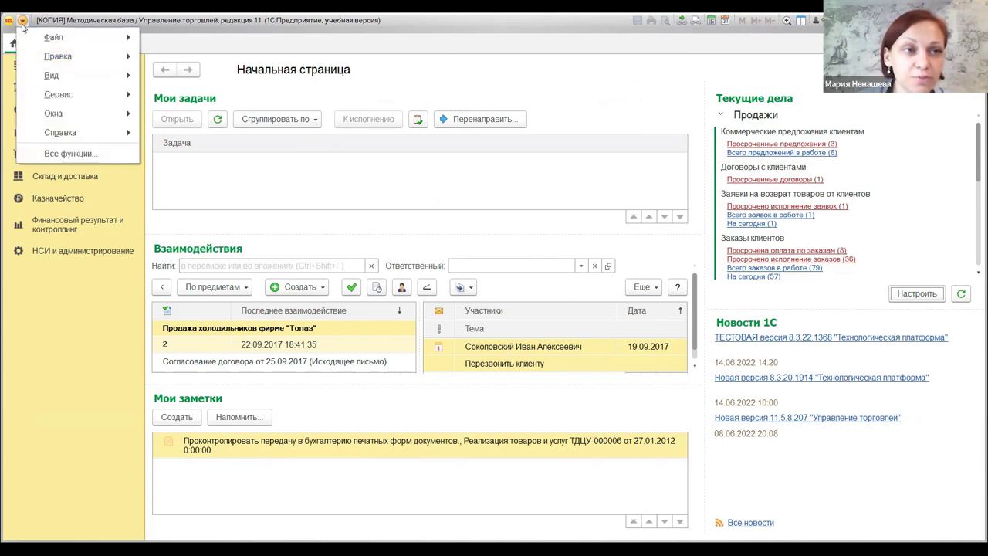
{"action": "left_click", "coordinate": [51, 76]}
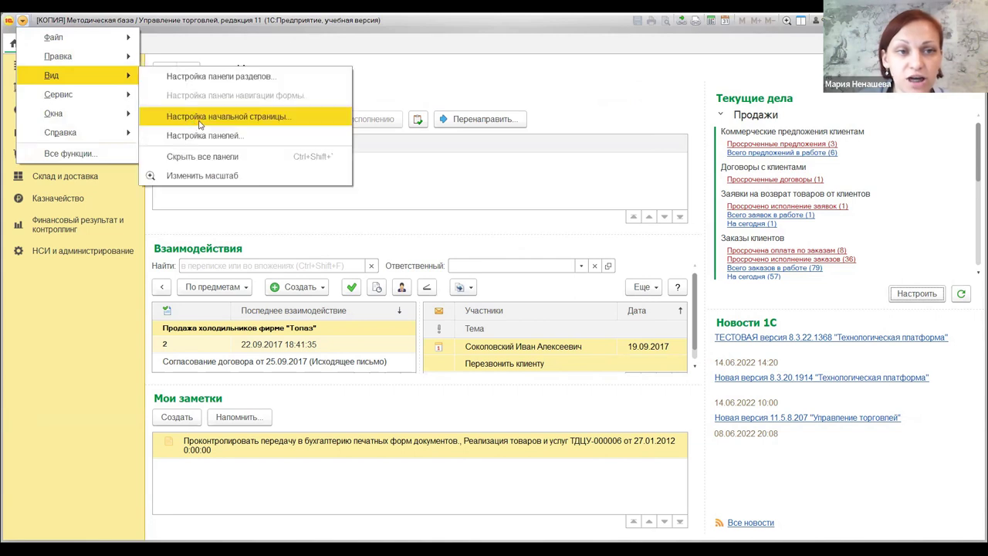
{"action": "left_click", "coordinate": [199, 122]}
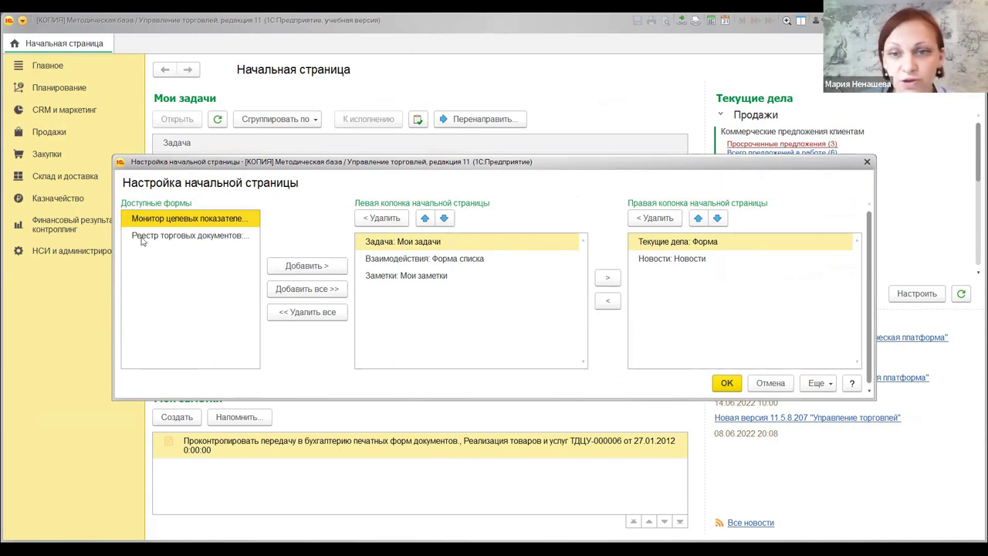
{"action": "left_click", "coordinate": [867, 162]}
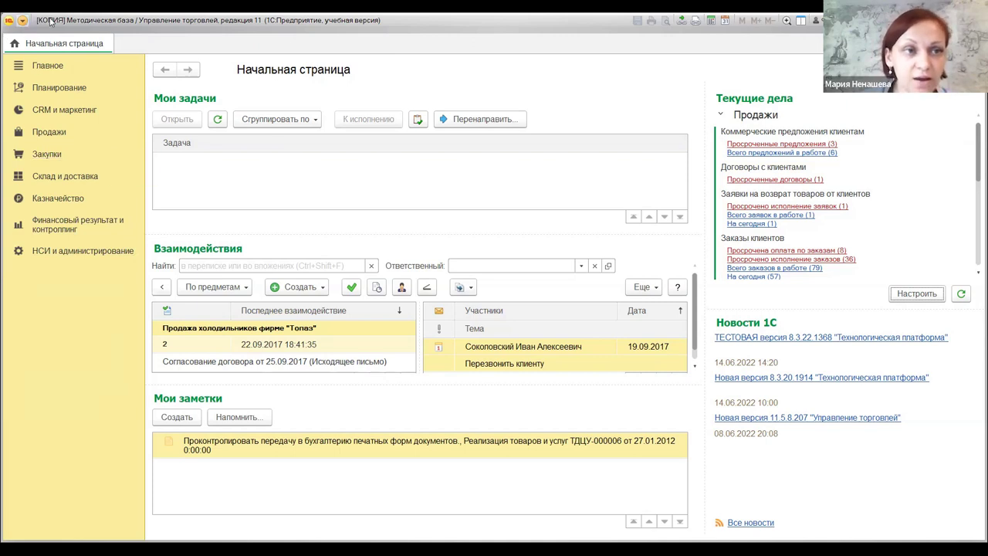
Examine the section panel settings, including the selected sections and the picture and text display options.
{"action": "left_click", "coordinate": [23, 21]}
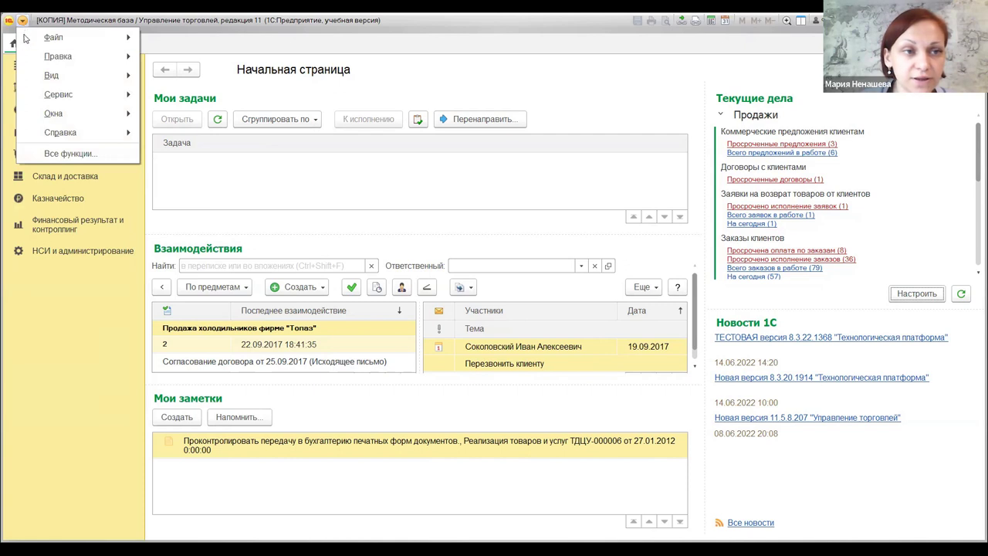
{"action": "mouse_move", "coordinate": [51, 76]}
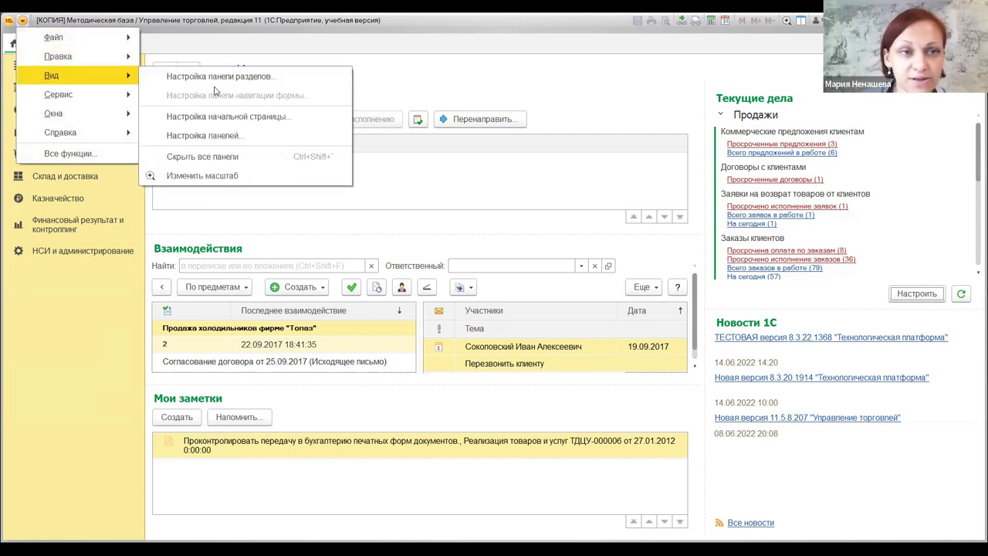
{"action": "left_click", "coordinate": [219, 81]}
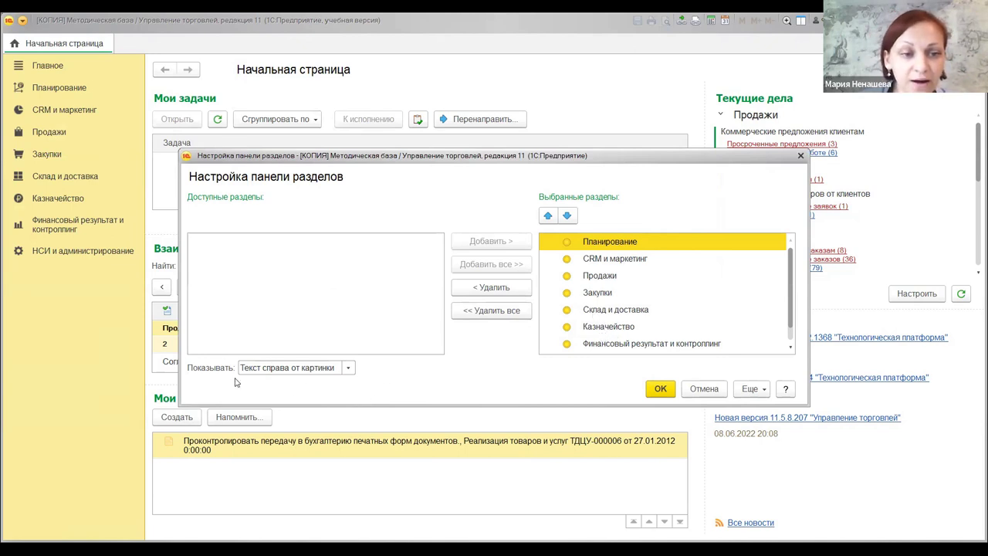
{"action": "left_click", "coordinate": [351, 372]}
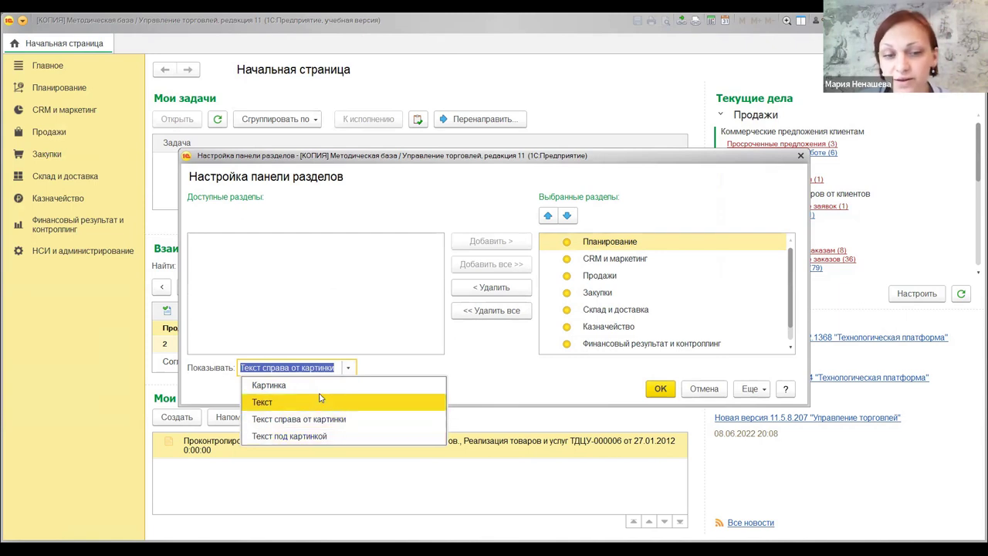
{"action": "left_click", "coordinate": [550, 349]}
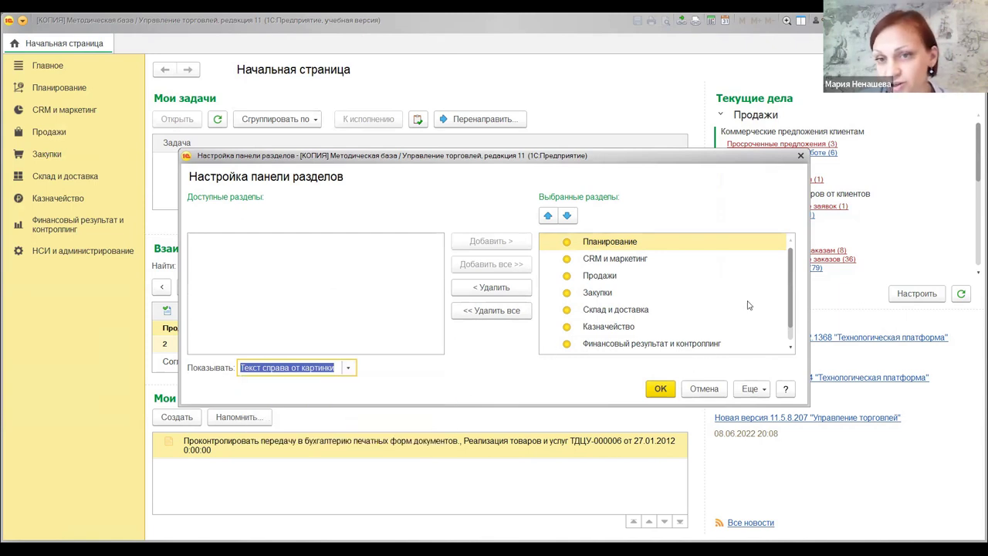
{"action": "left_click", "coordinate": [801, 157]}
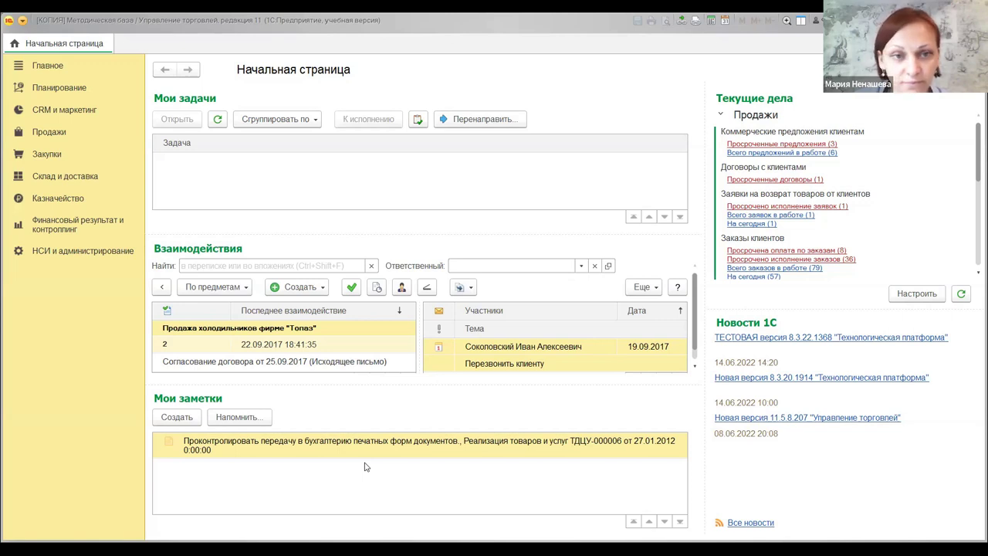
Switch to the presentation, show the «Информация о деловых партнерах» slide, and return to 1С:Предприятие.
{"action": "key", "text": "alt+Tab"}
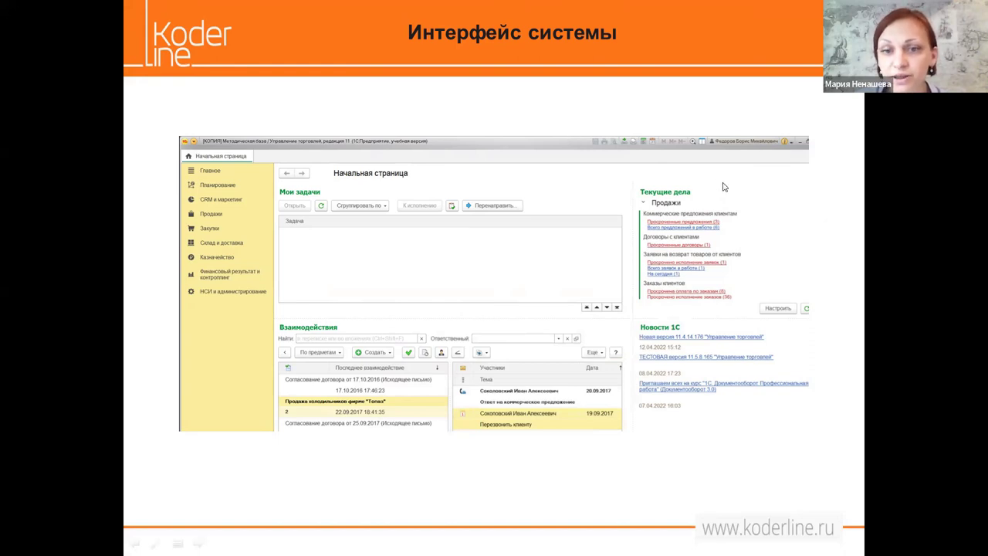
{"action": "key", "text": "Right"}
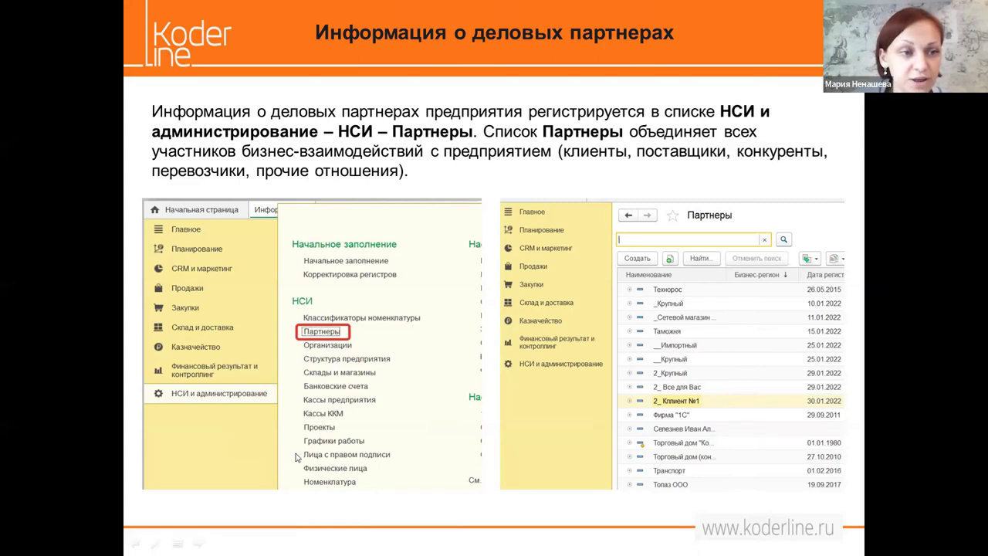
{"action": "key", "text": "alt+Tab"}
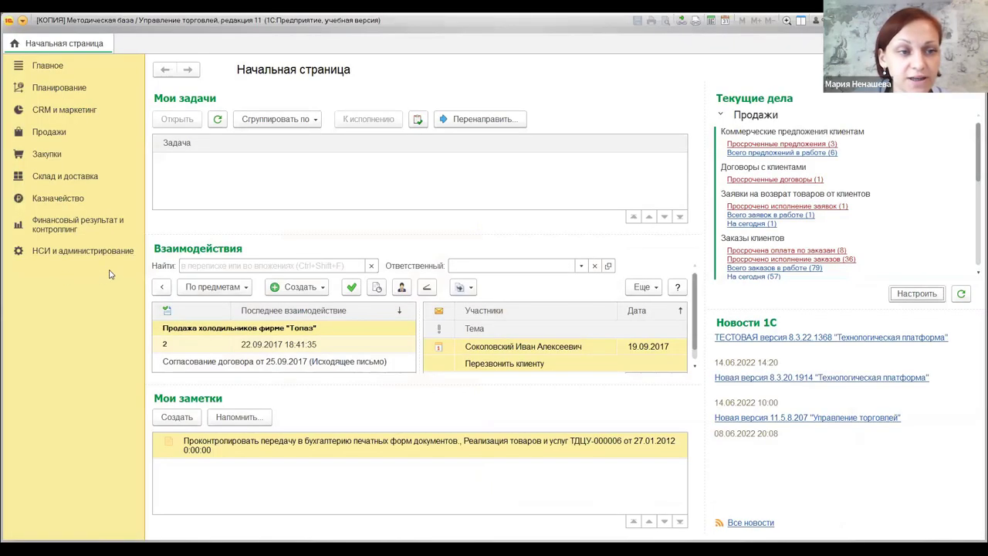
Open the «Партнеры» list from «НСИ и администрирование» and the «Поставщики» list from «Закупки».
{"action": "left_click", "coordinate": [60, 253]}
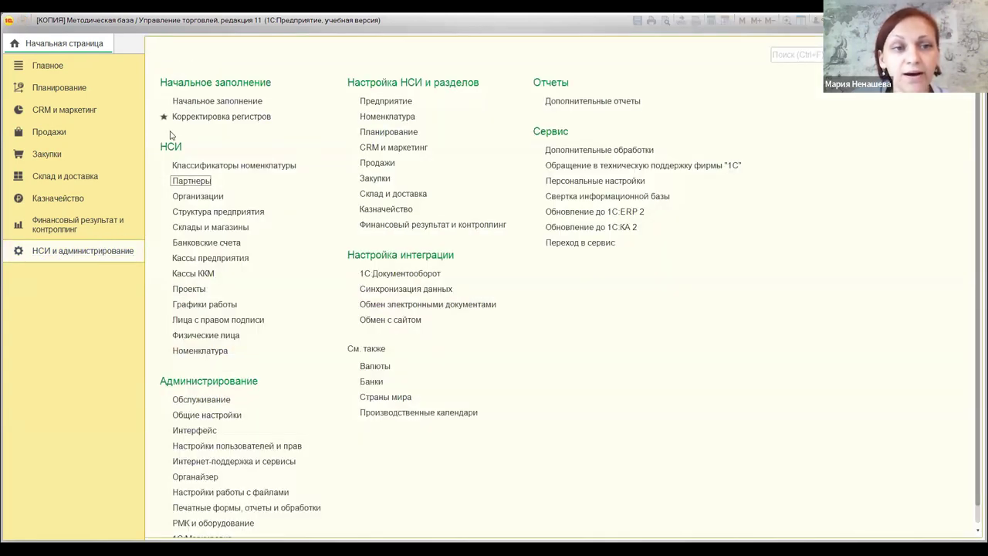
{"action": "left_click", "coordinate": [193, 182]}
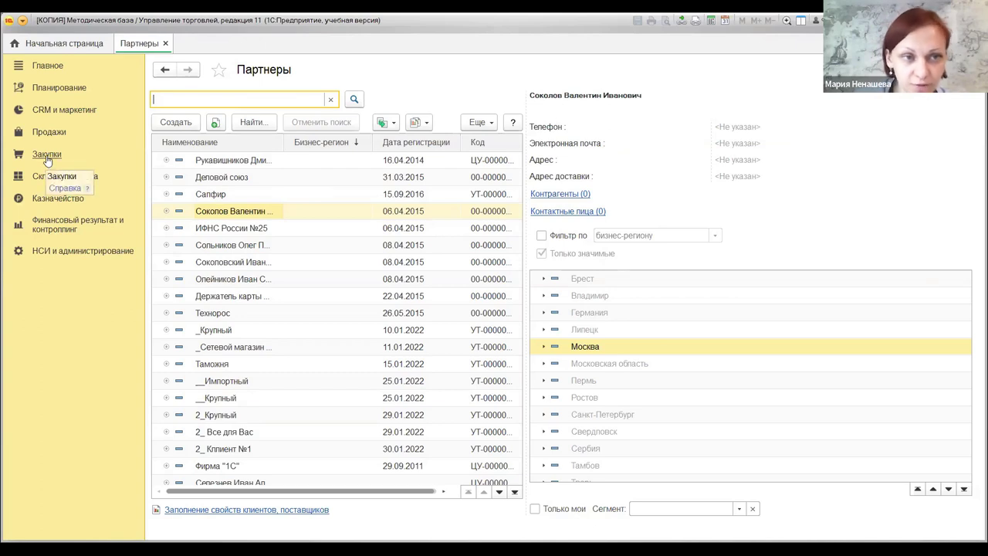
{"action": "left_click", "coordinate": [108, 154]}
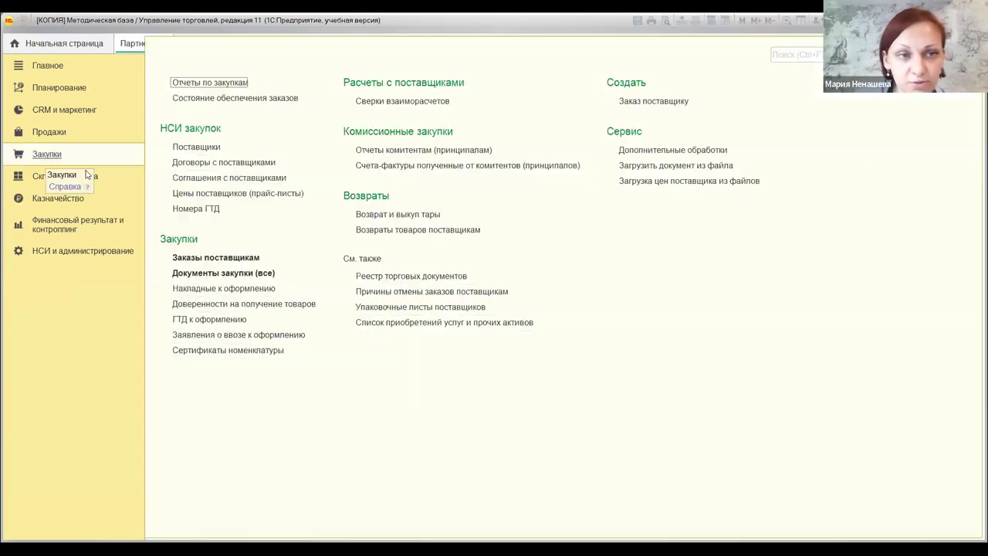
{"action": "left_click", "coordinate": [187, 148]}
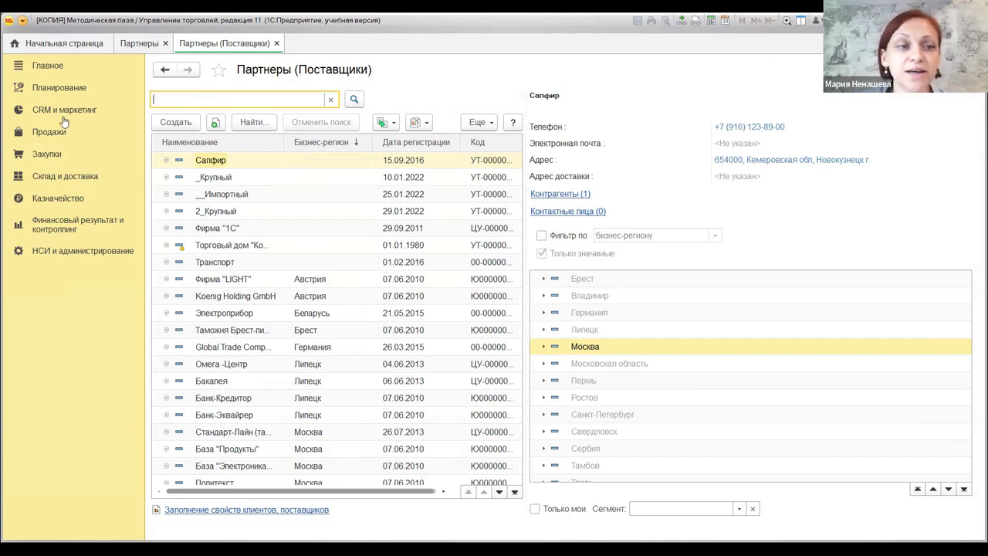
Locate the «Клиенты» list in the «Продажи» section and the «Поставщики» list in the «Закупки» section.
{"action": "left_click", "coordinate": [44, 139]}
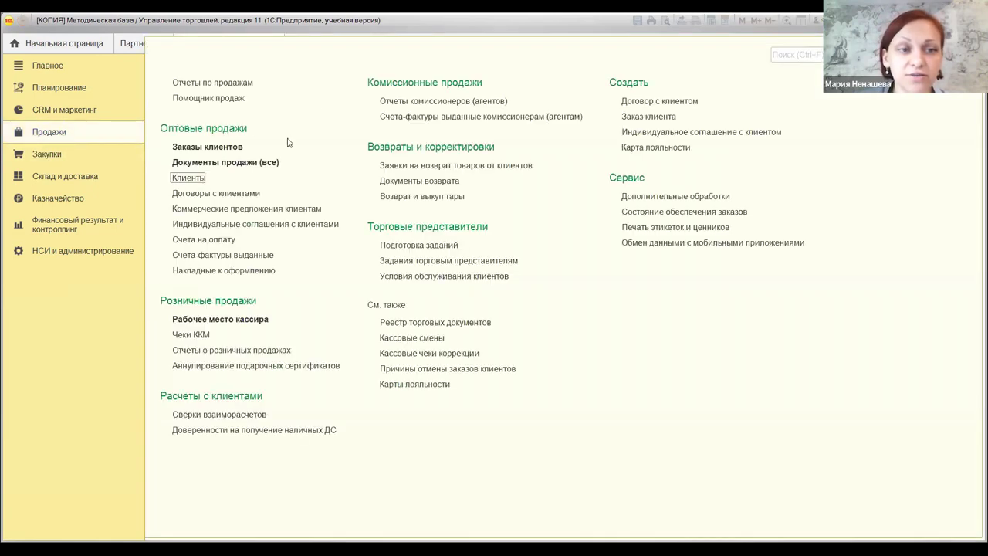
{"action": "left_click", "coordinate": [185, 178]}
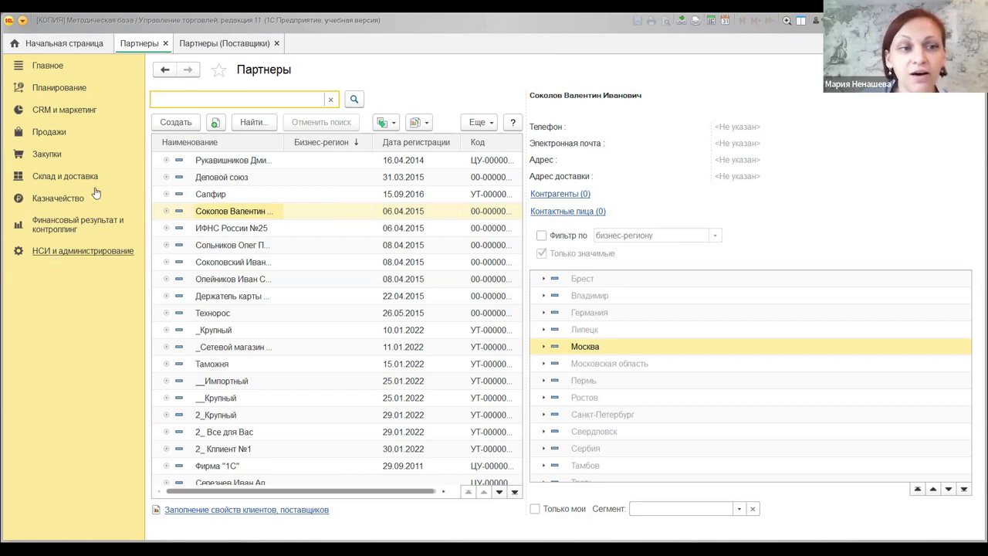
{"action": "left_click", "coordinate": [45, 132]}
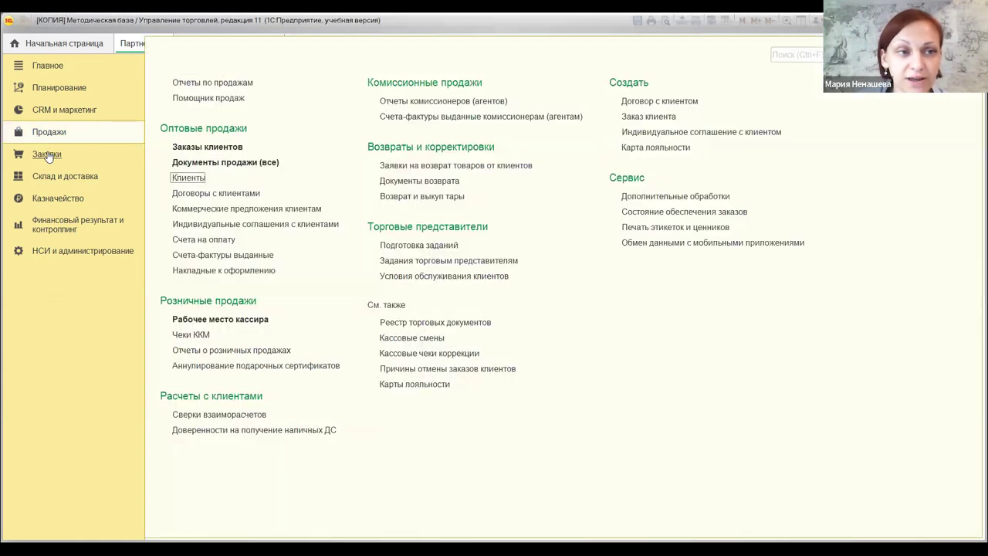
{"action": "left_click", "coordinate": [47, 154]}
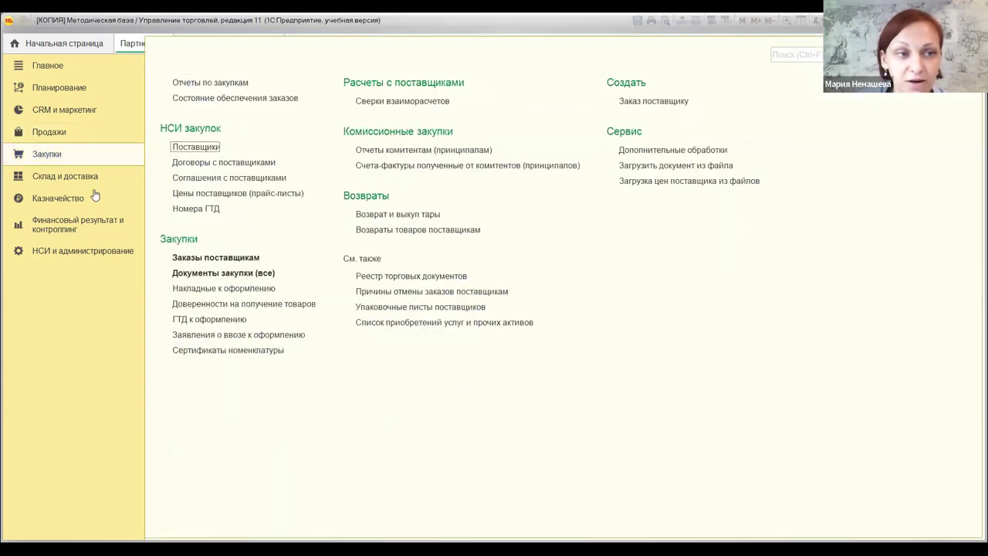
Open the «CRM и маркетинг» settings in «НСИ и администрирование» and review the options under «Настройки CRM».
{"action": "left_click", "coordinate": [52, 255]}
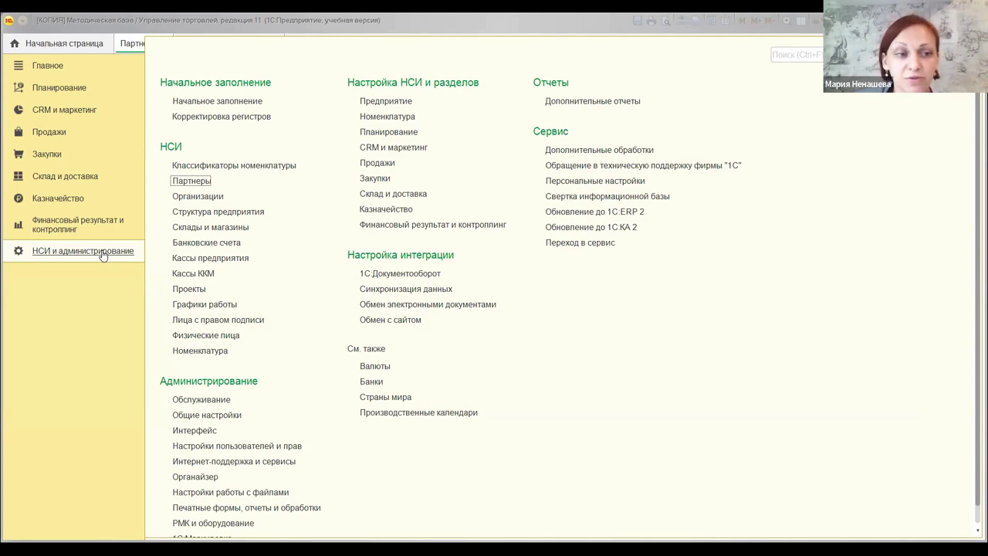
{"action": "left_click", "coordinate": [103, 255]}
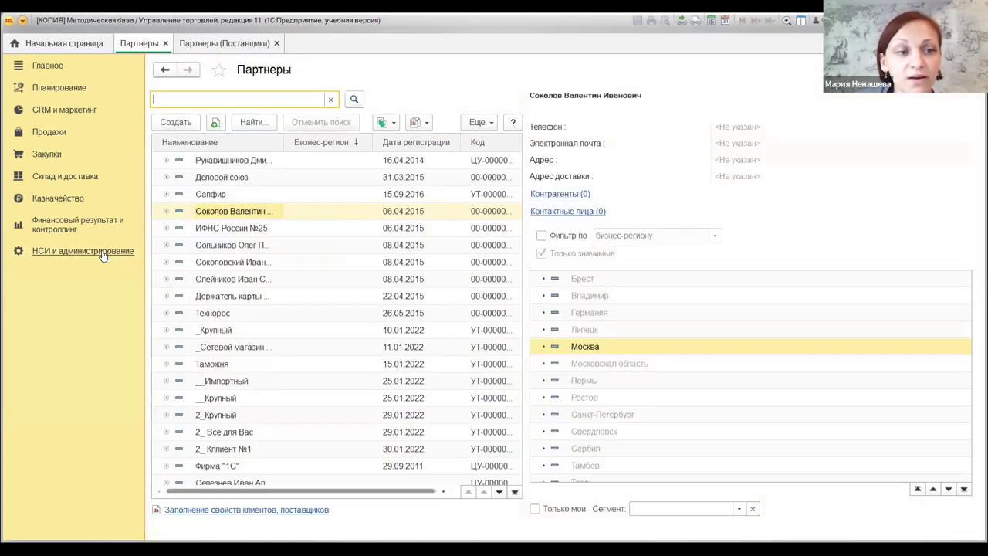
{"action": "mouse_move", "coordinate": [103, 255]}
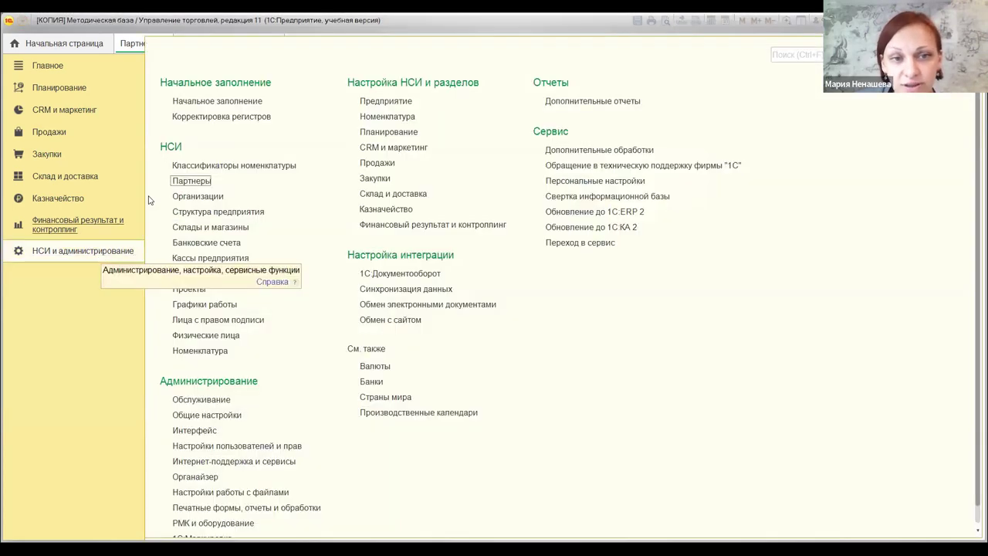
{"action": "left_click", "coordinate": [414, 147]}
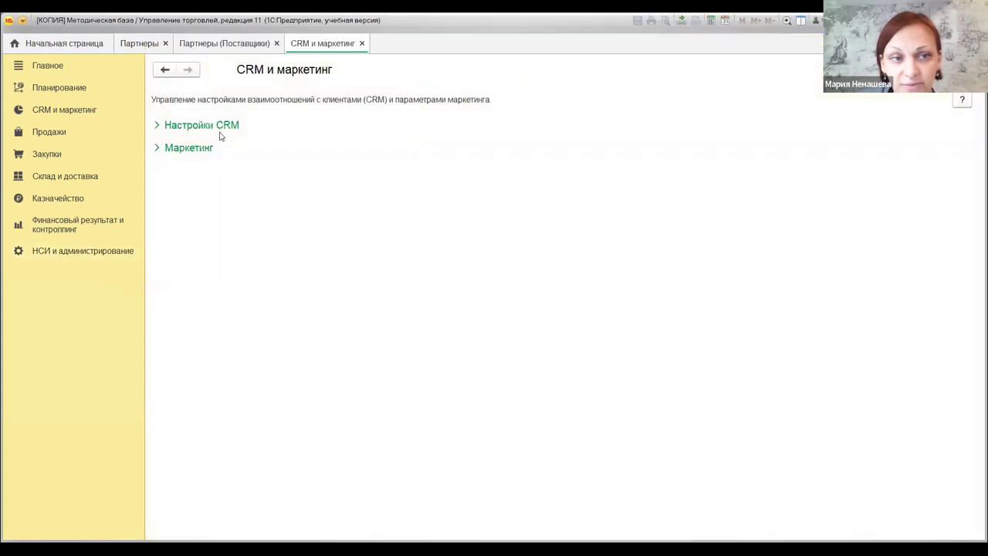
{"action": "left_click", "coordinate": [232, 125]}
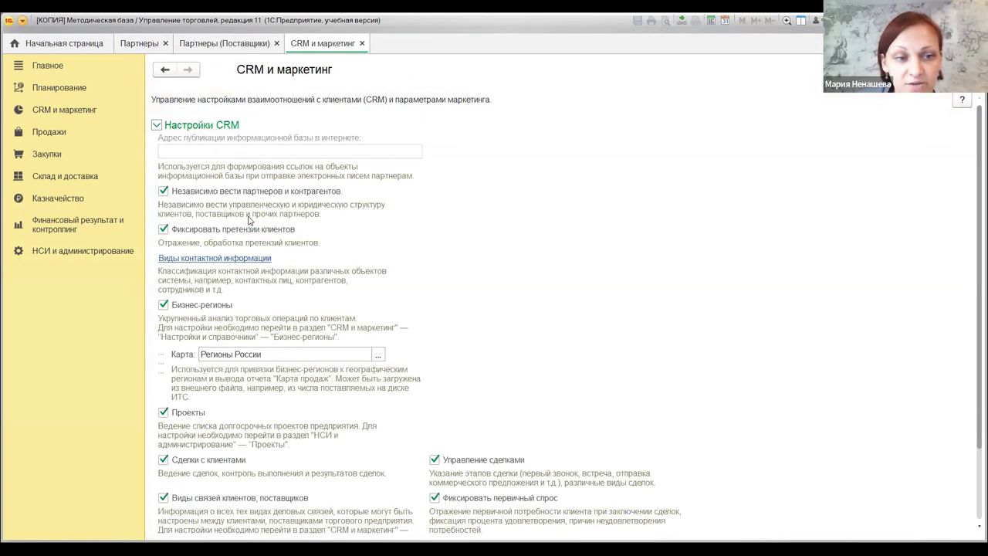
{"action": "scroll", "coordinate": [248, 220], "scroll_direction": "down", "scroll_amount": 2}
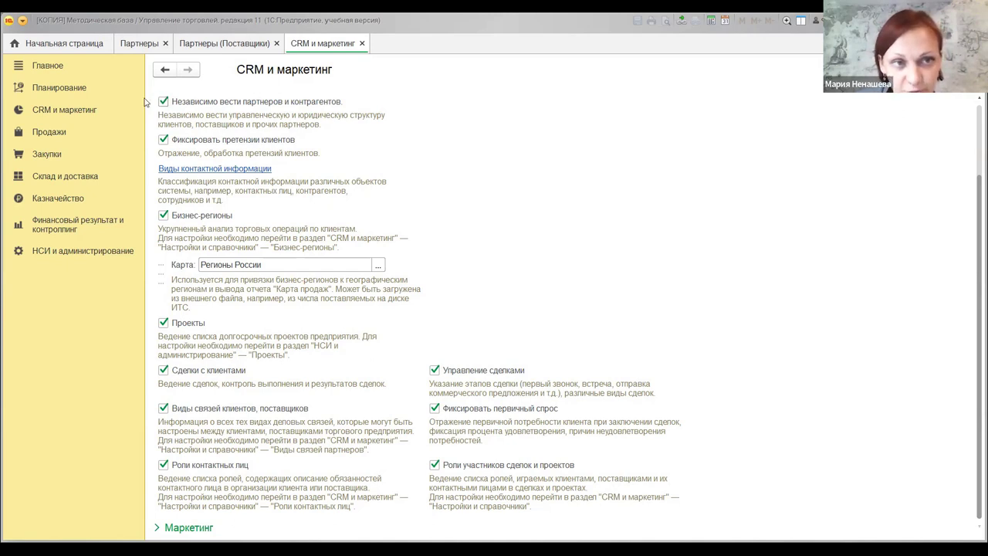
Return to the «Партнеры» list in the «НСИ и администрирование» section.
{"action": "left_click", "coordinate": [53, 255]}
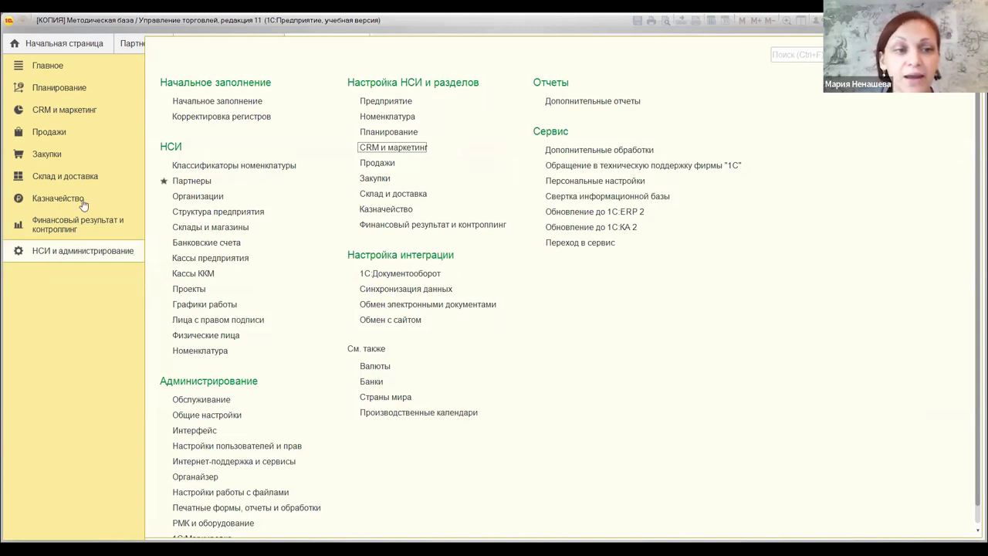
{"action": "left_click", "coordinate": [175, 183]}
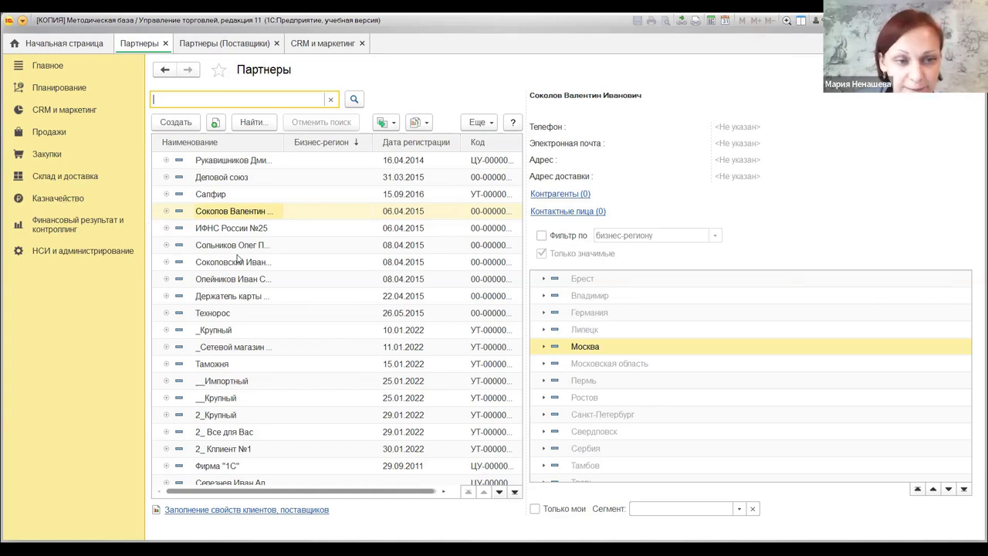
Open the card of the partner «2_Крупный», view its «Контрагенты» list and return to the «Партнеры» list.
{"action": "left_click", "coordinate": [179, 417]}
{"action": "left_click", "coordinate": [214, 416]}
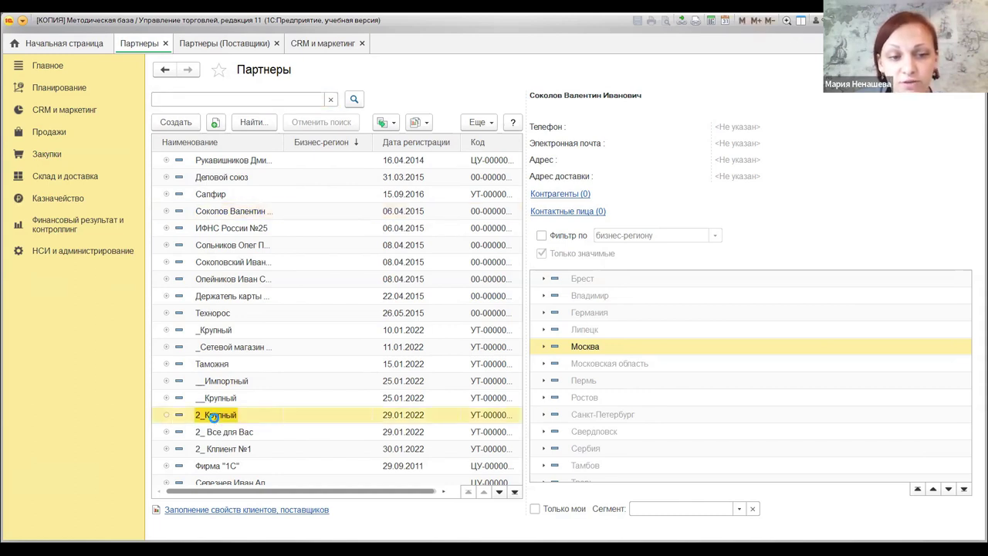
{"action": "double_click", "coordinate": [214, 416]}
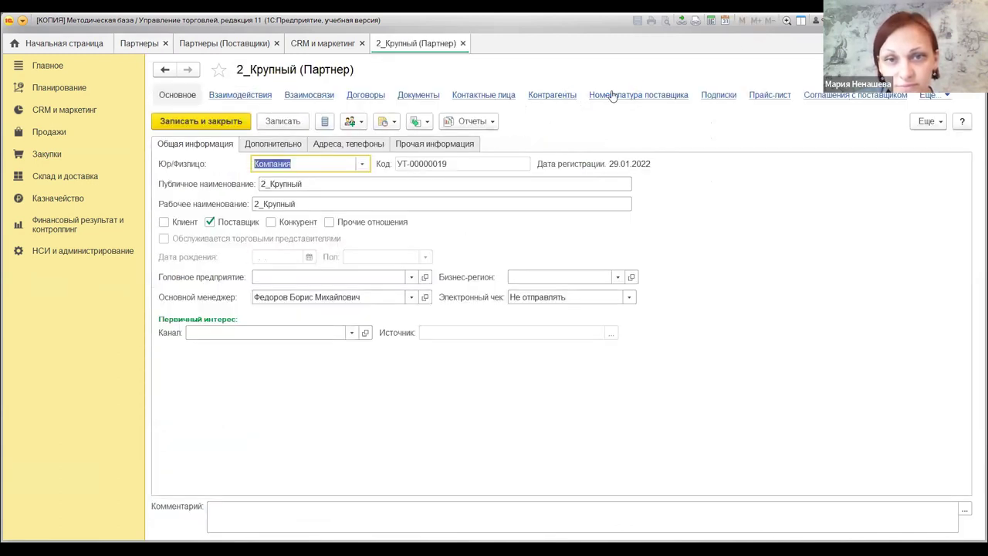
{"action": "left_click", "coordinate": [552, 96]}
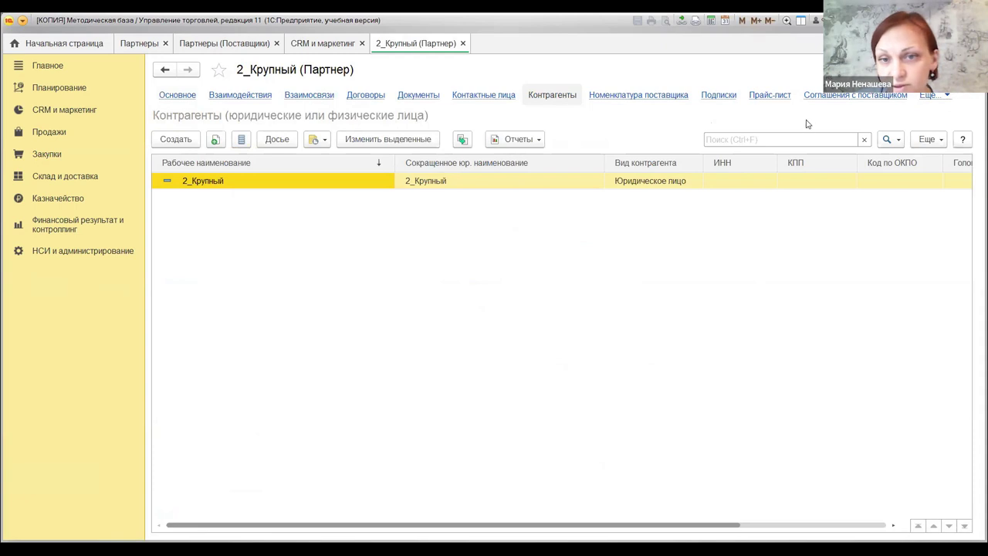
{"action": "key", "text": "Escape"}
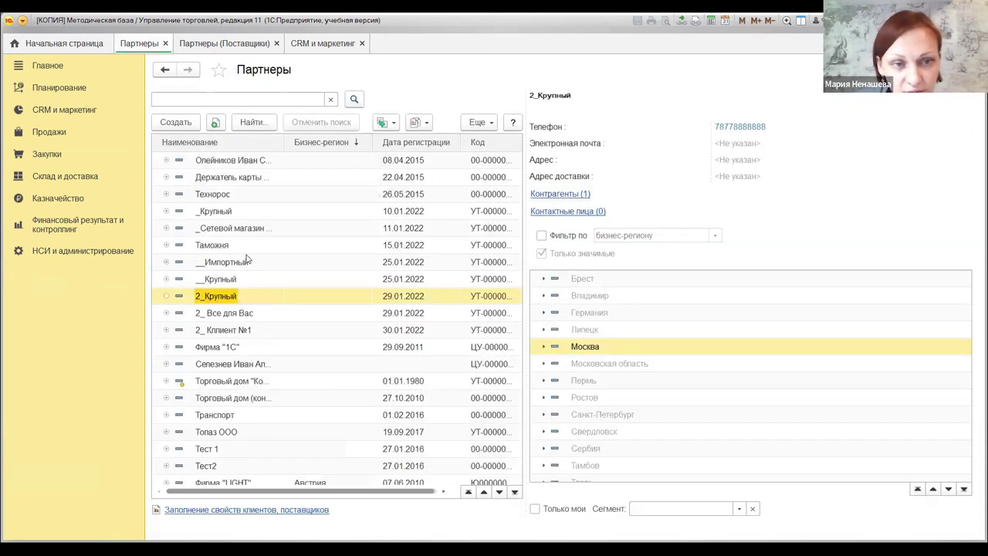
{"action": "double_click", "coordinate": [220, 279]}
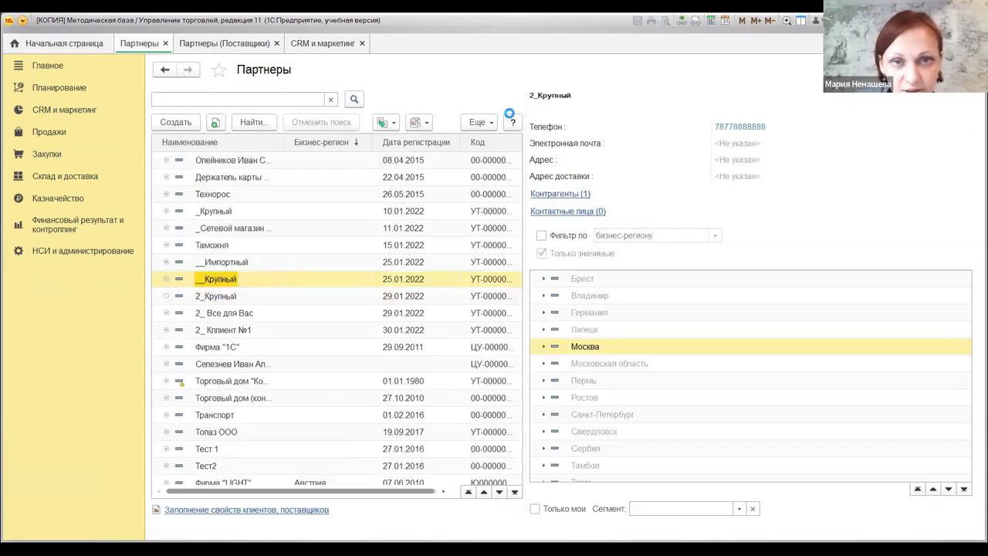
{"action": "left_click", "coordinate": [670, 97]}
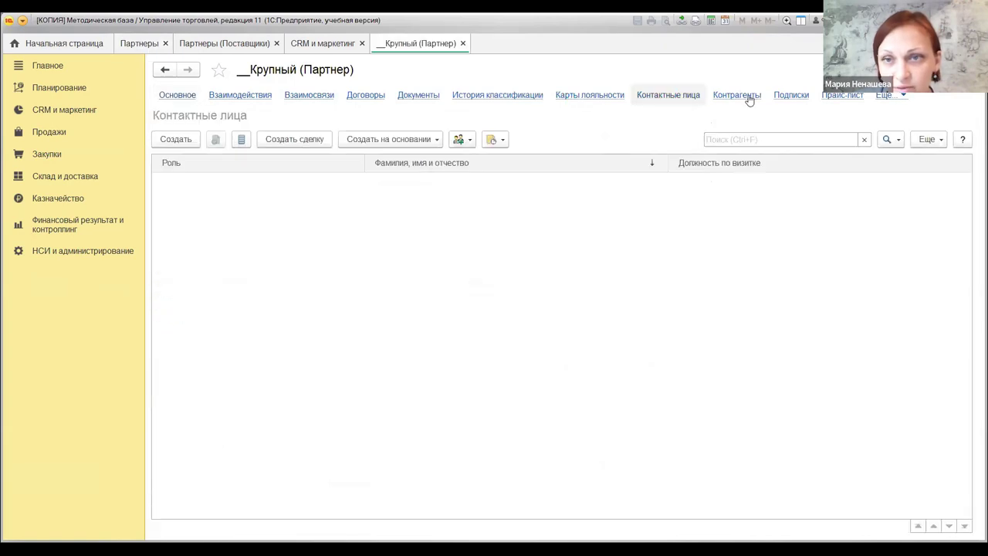
{"action": "key", "text": "Escape"}
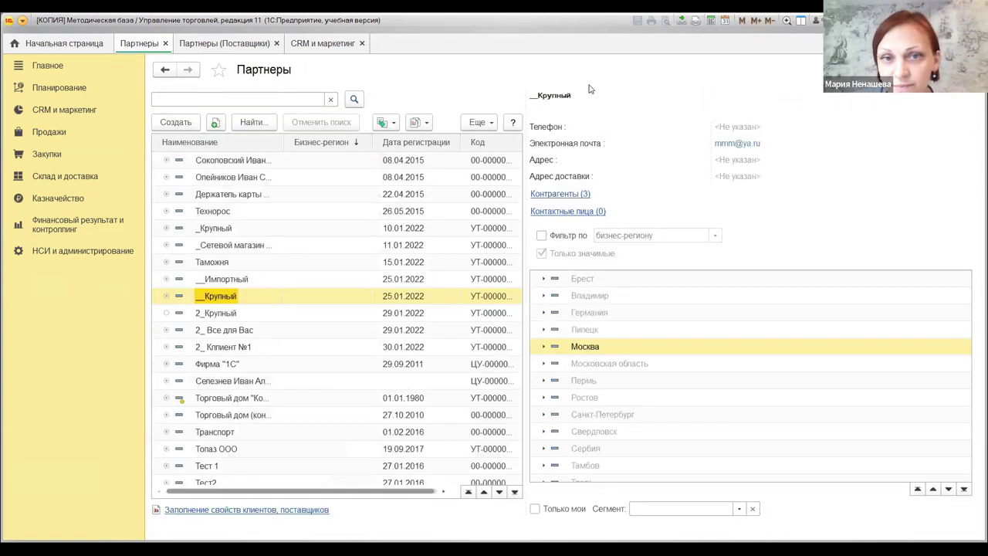
Open the card of the partner «__Крупный» and examine the legal entities in its «Контрагенты» list.
{"action": "double_click", "coordinate": [219, 297]}
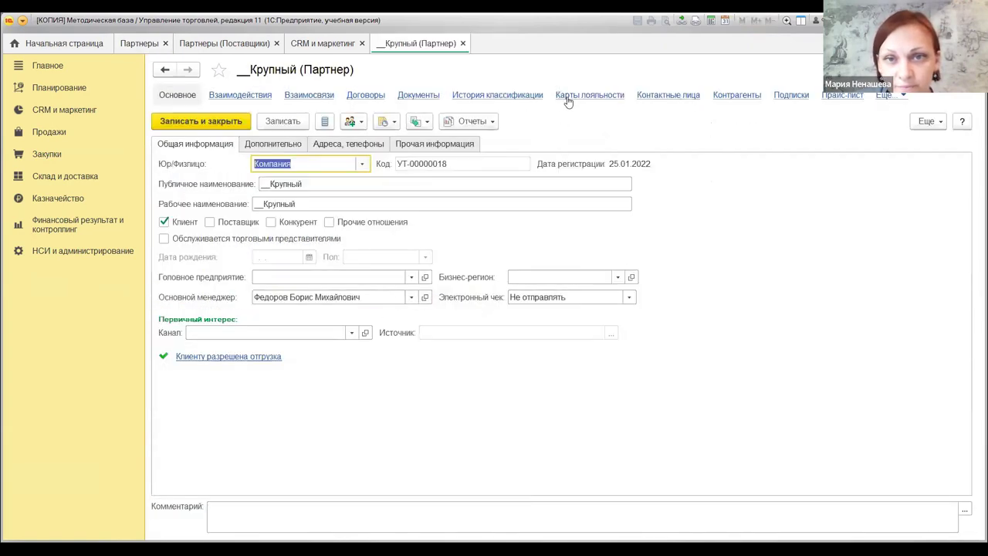
{"action": "left_click", "coordinate": [740, 96]}
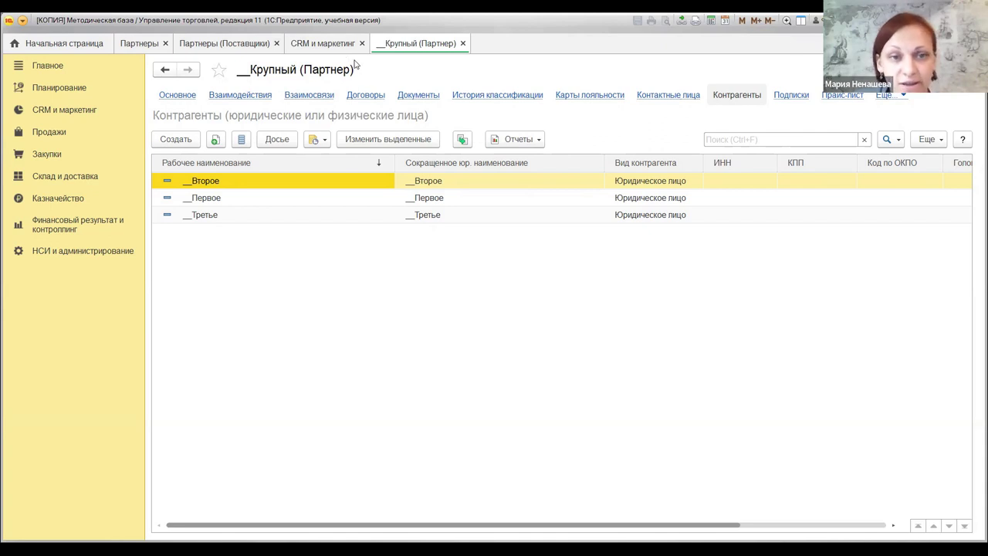
{"action": "left_click", "coordinate": [216, 199]}
{"action": "left_click", "coordinate": [215, 216]}
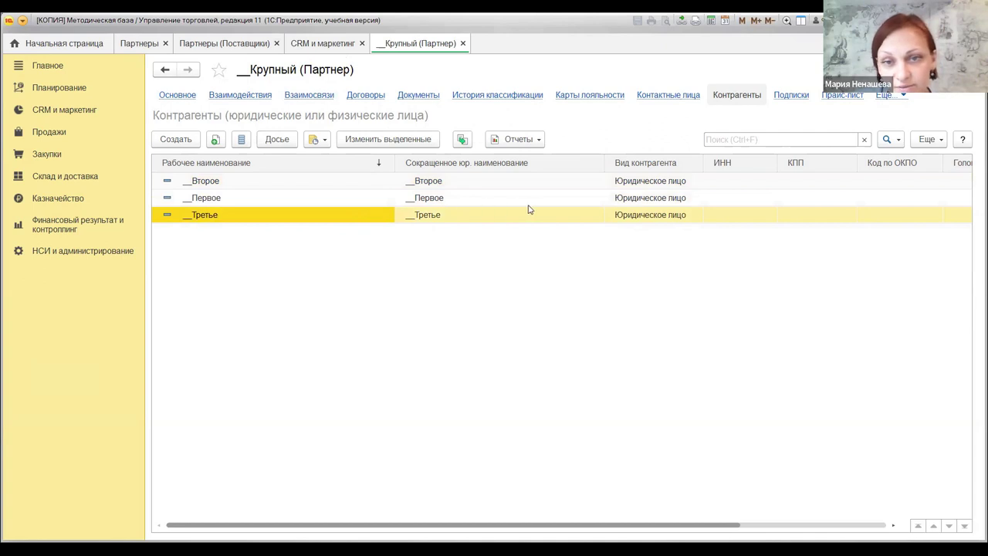
{"action": "left_click", "coordinate": [360, 183]}
{"action": "left_click", "coordinate": [345, 199]}
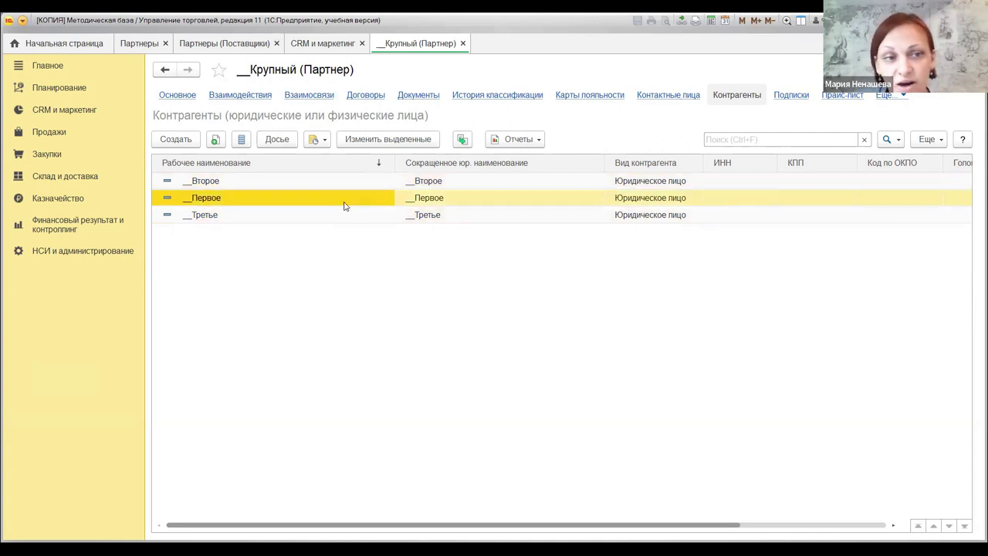
{"action": "left_click", "coordinate": [339, 216]}
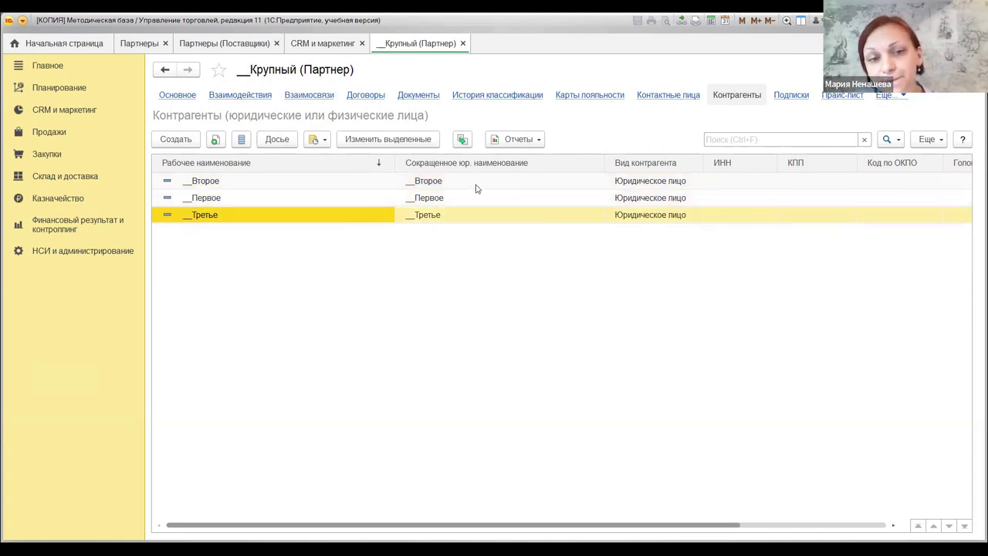
{"action": "left_click", "coordinate": [251, 182]}
{"action": "left_click", "coordinate": [242, 198]}
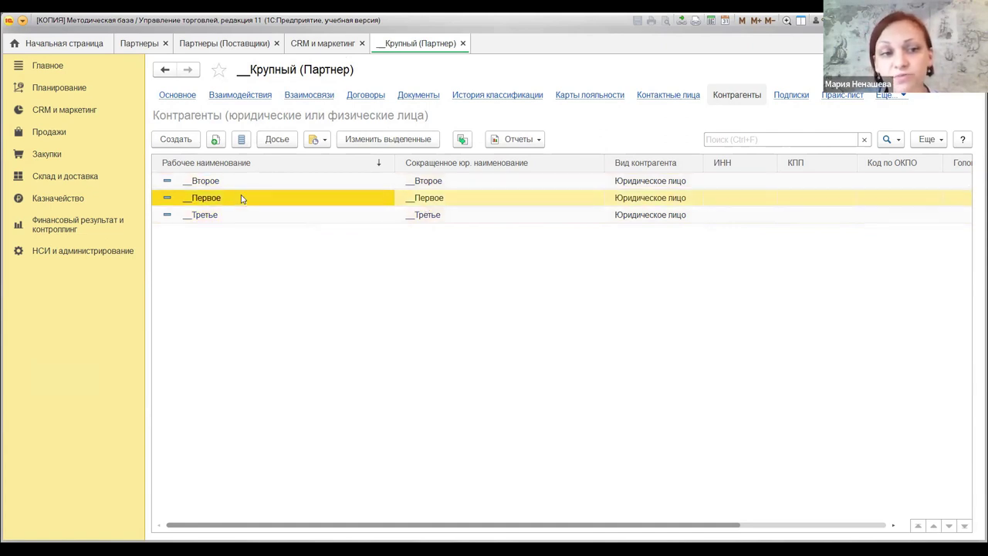
{"action": "left_click", "coordinate": [238, 213]}
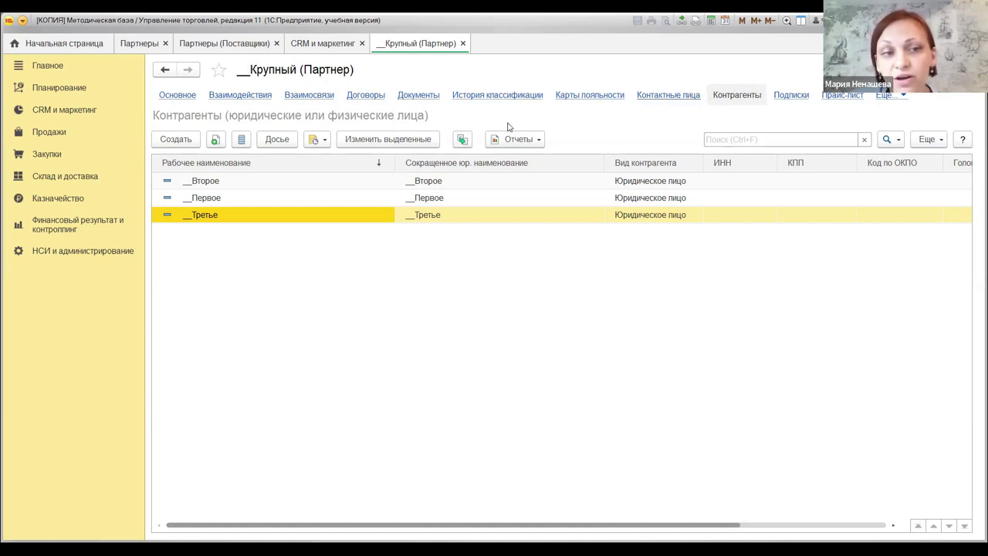
Open the counterparty «__Второе», view its card at full size and return to the «Партнеры» list.
{"action": "left_click", "coordinate": [268, 179]}
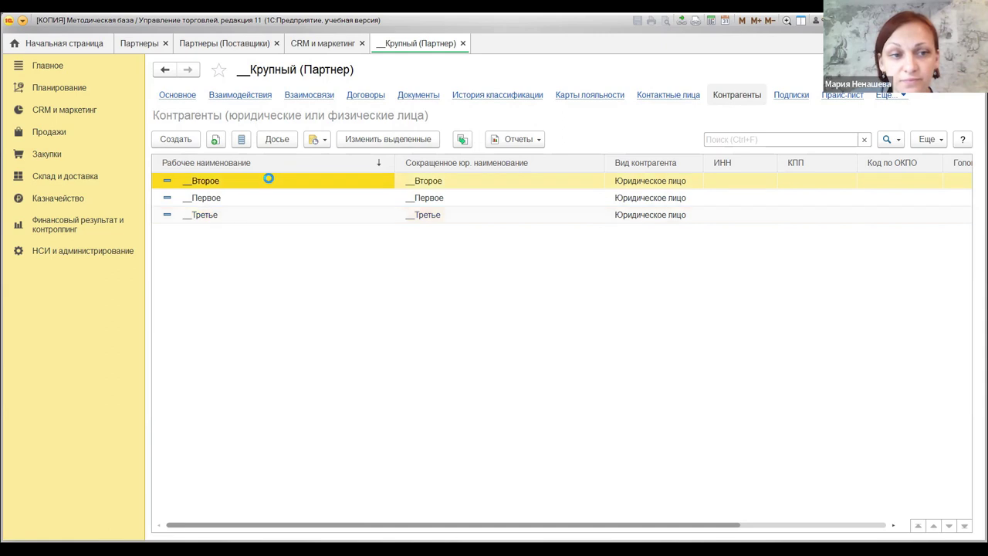
{"action": "double_click", "coordinate": [268, 179]}
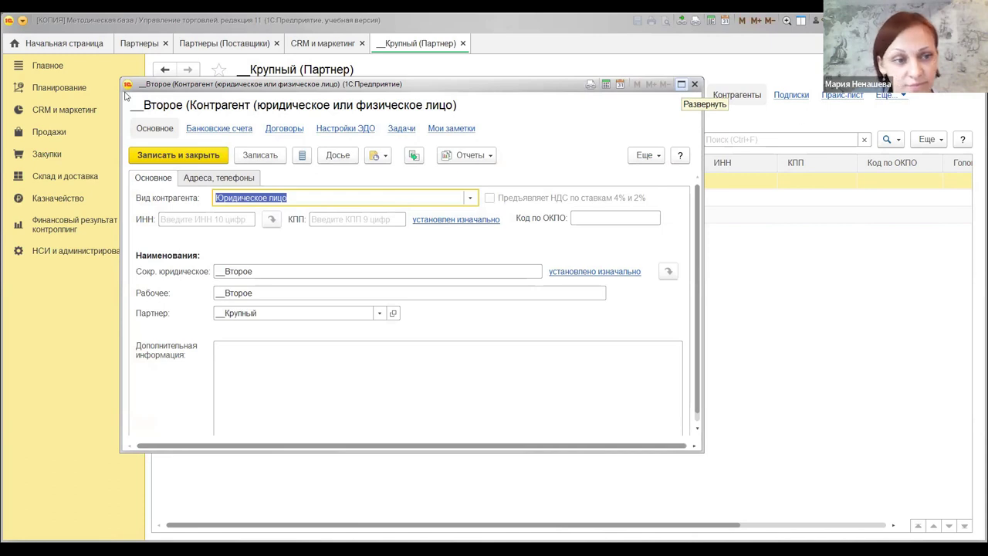
{"action": "left_click", "coordinate": [682, 84]}
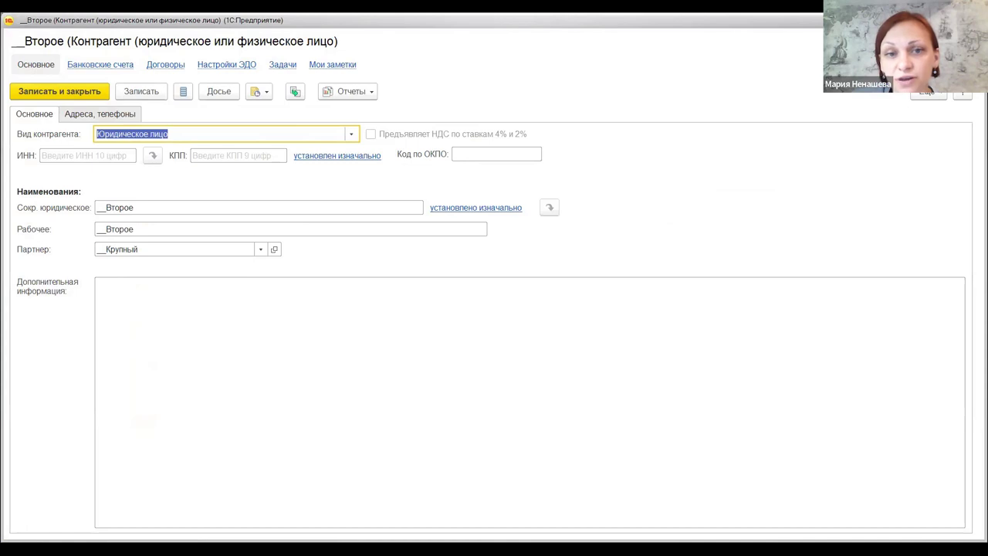
{"action": "key", "text": "Escape"}
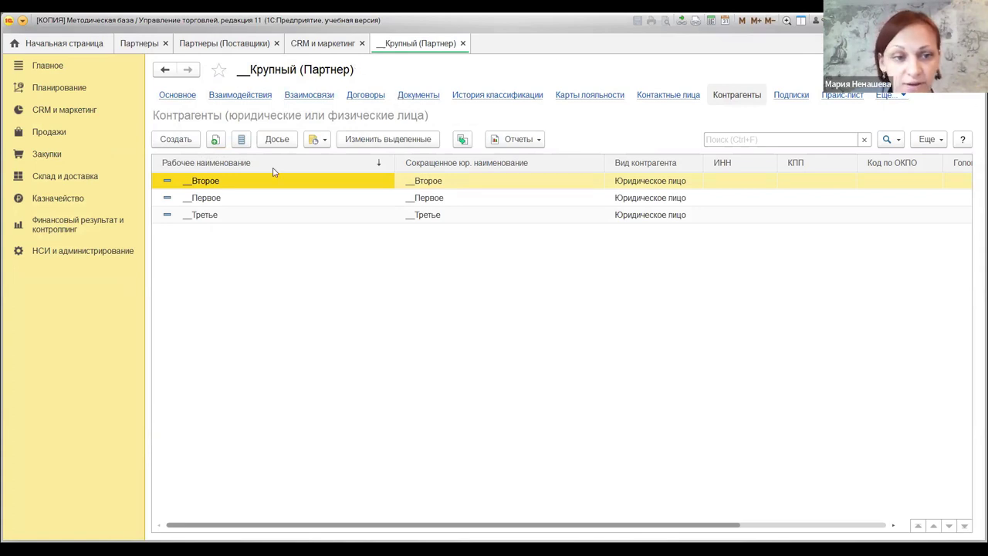
{"action": "key", "text": "Escape"}
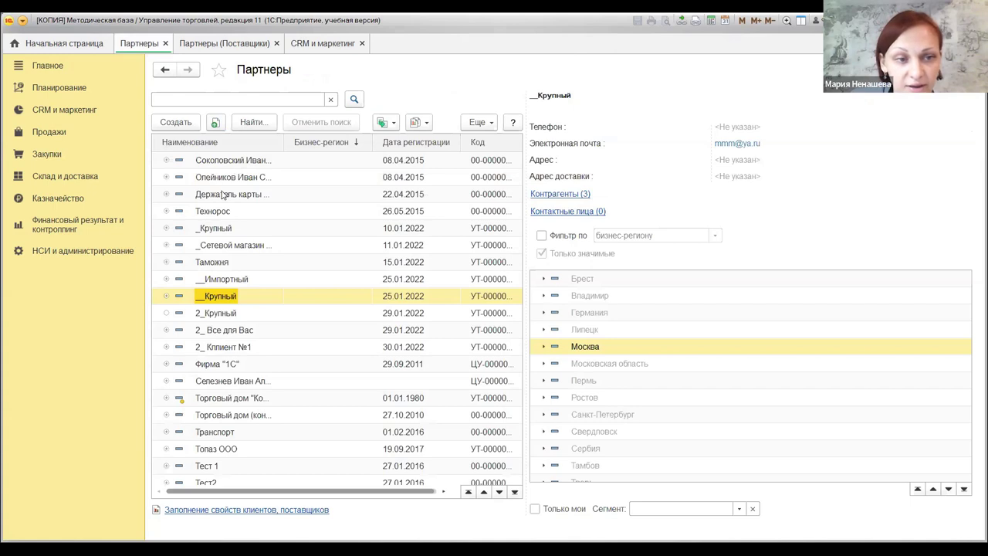
Expand the partner «_Сетевой магазин Все для Вас» in the «Партнеры» list to show its subordinate trading points.
{"action": "left_click", "coordinate": [183, 247]}
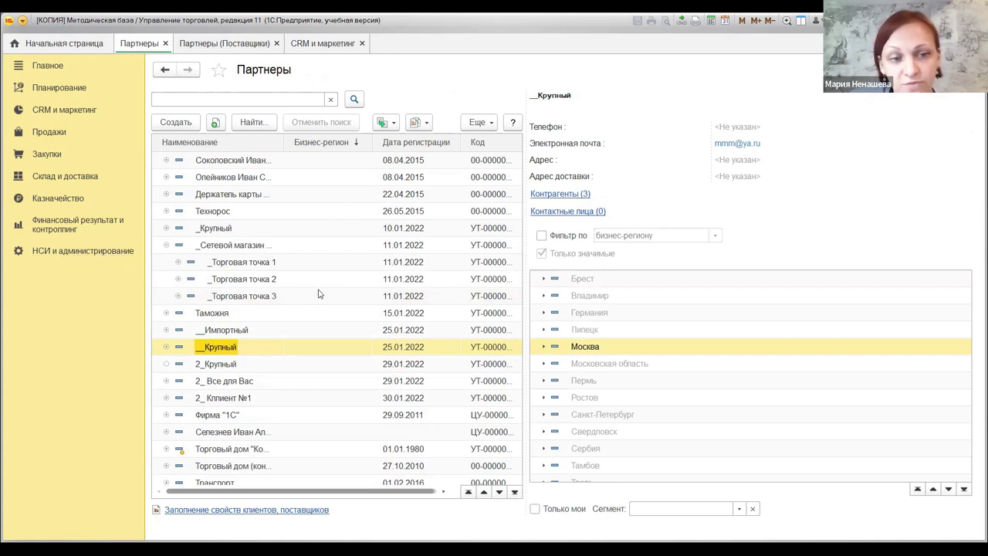
{"action": "left_click", "coordinate": [166, 245]}
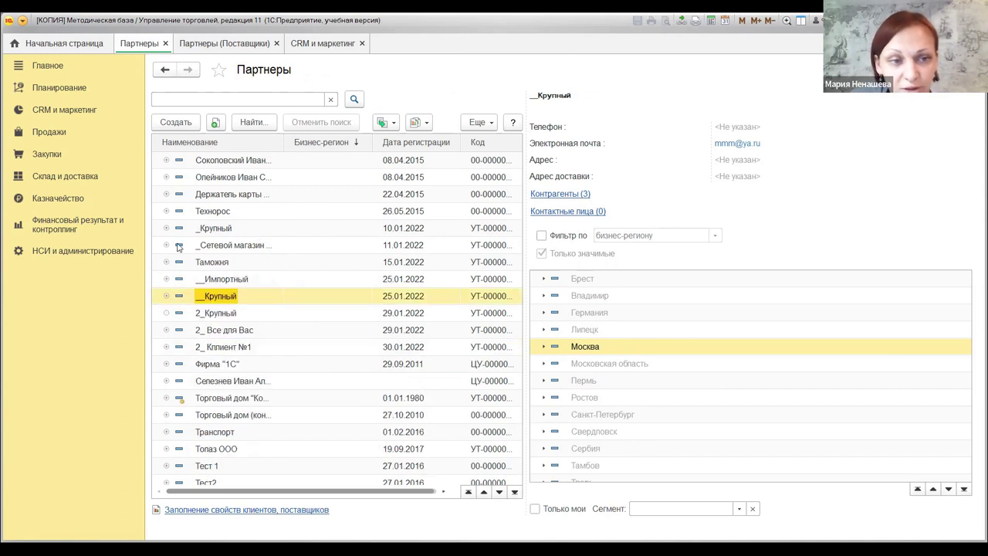
{"action": "left_click", "coordinate": [167, 245]}
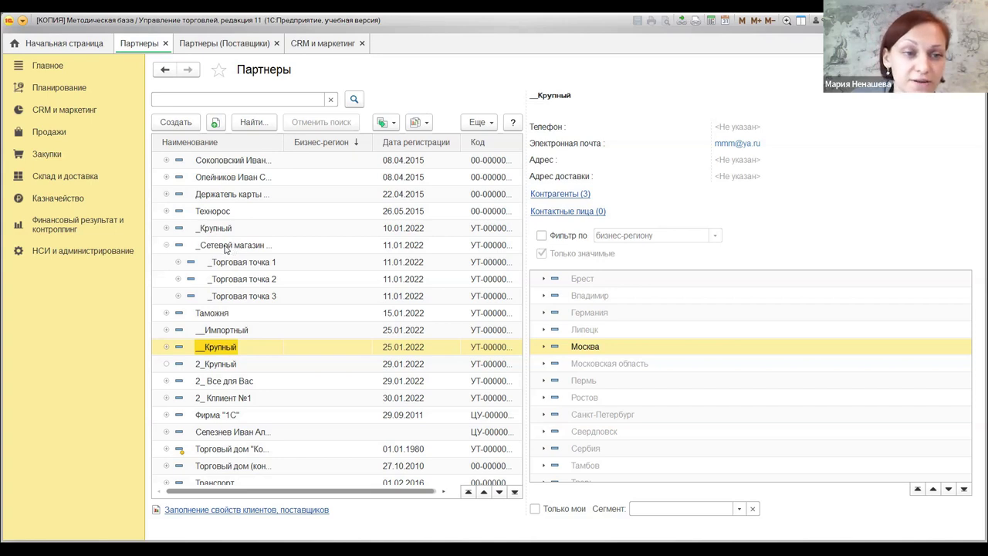
Review the main data and «Контрагенты» list of the partner «_Сетевой магазин Все для Вас», then close its card.
{"action": "double_click", "coordinate": [225, 248]}
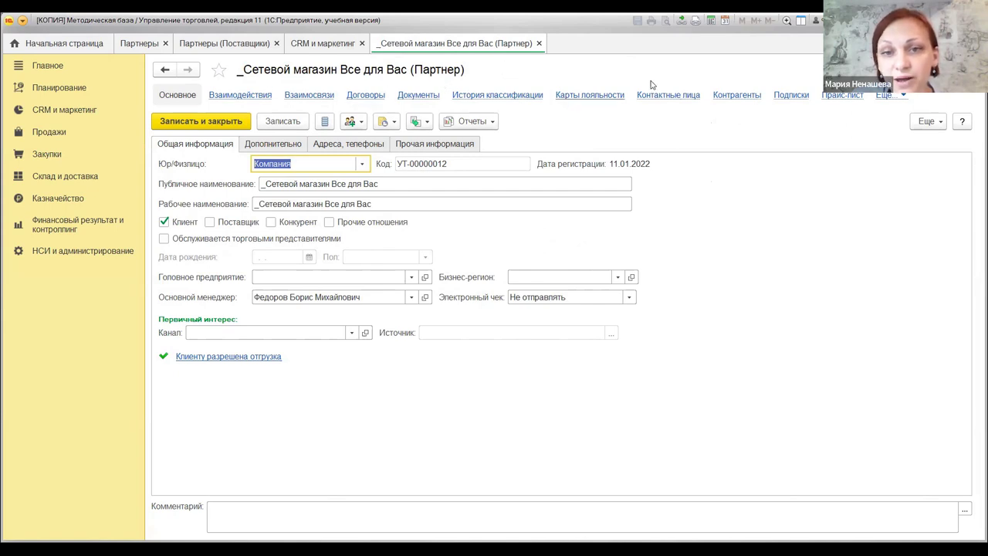
{"action": "left_click", "coordinate": [733, 96]}
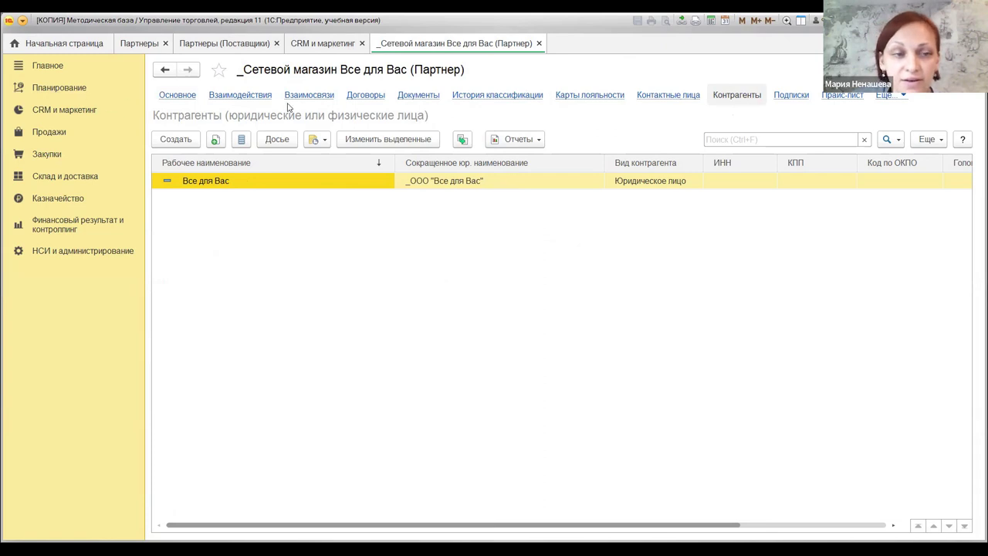
{"action": "left_click", "coordinate": [178, 97]}
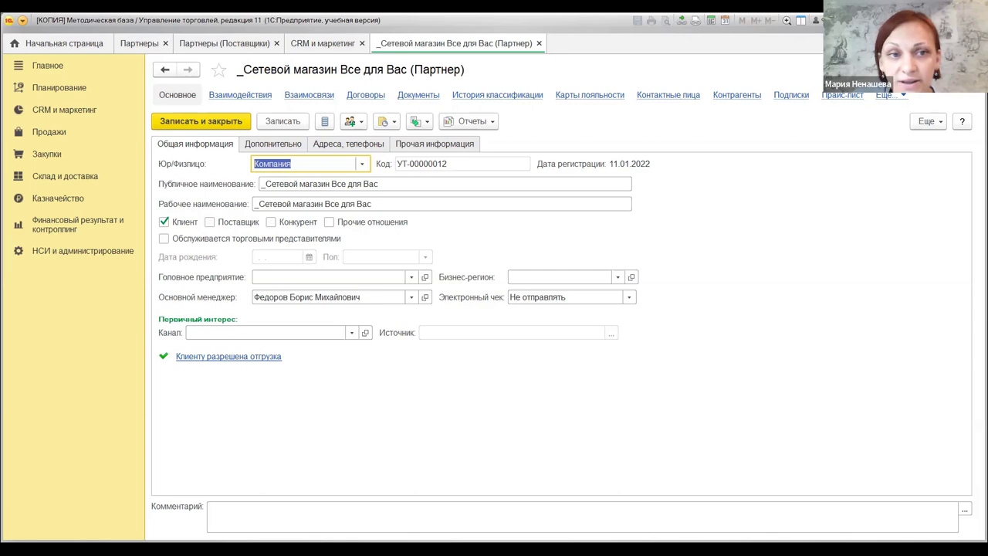
{"action": "key", "text": "Escape"}
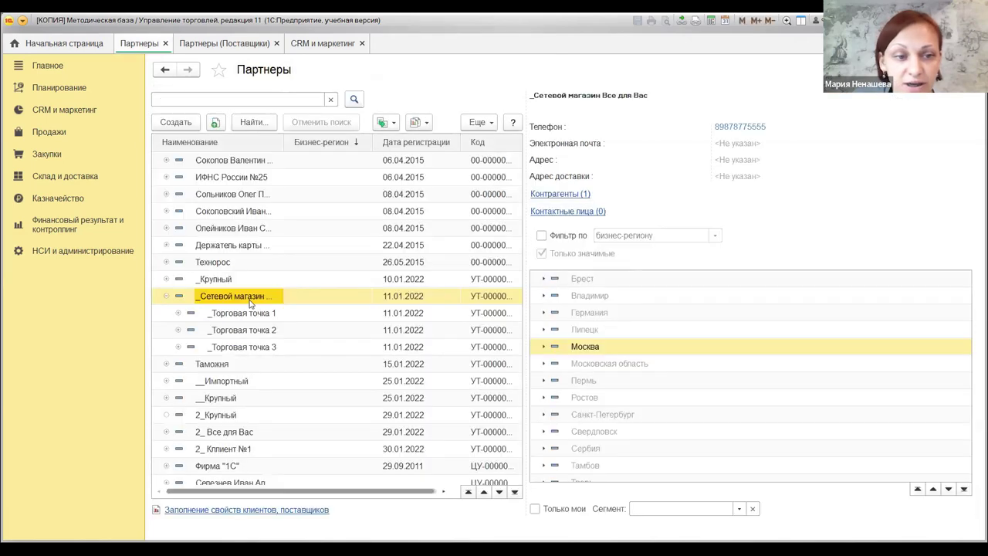
Open the card of the partner «_Торговая точка 1», examine its «Головное предприятие» field and close the card.
{"action": "double_click", "coordinate": [233, 316]}
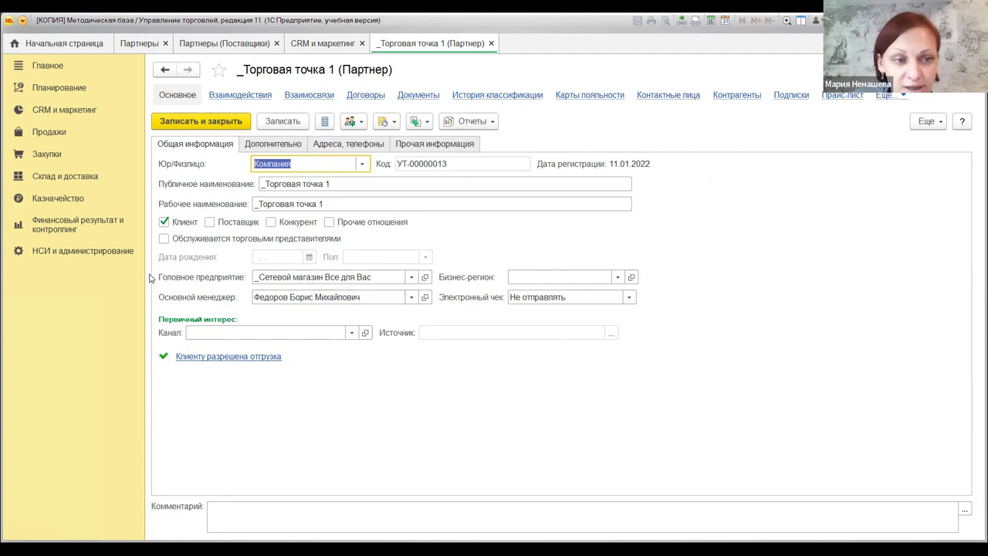
{"action": "left_click", "coordinate": [223, 279]}
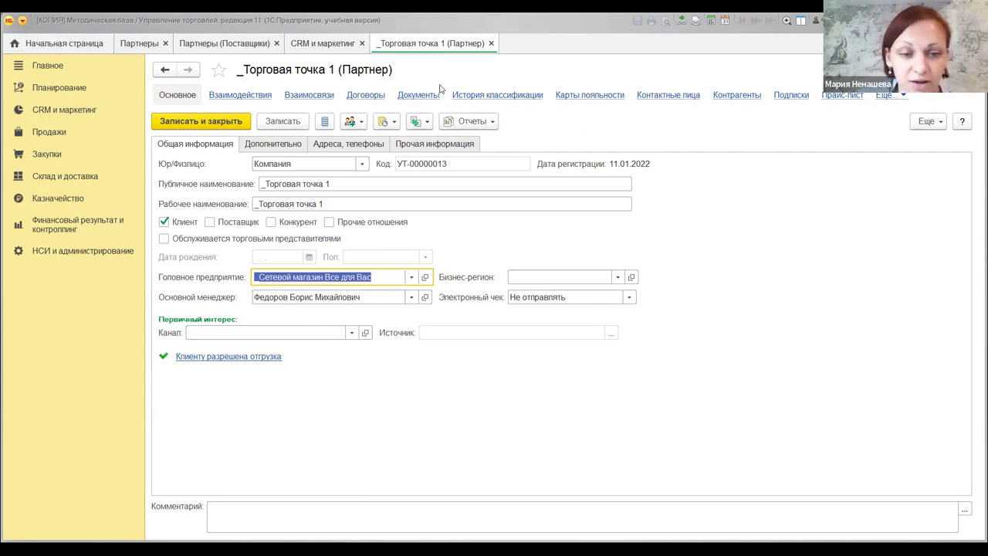
{"action": "left_click", "coordinate": [490, 45]}
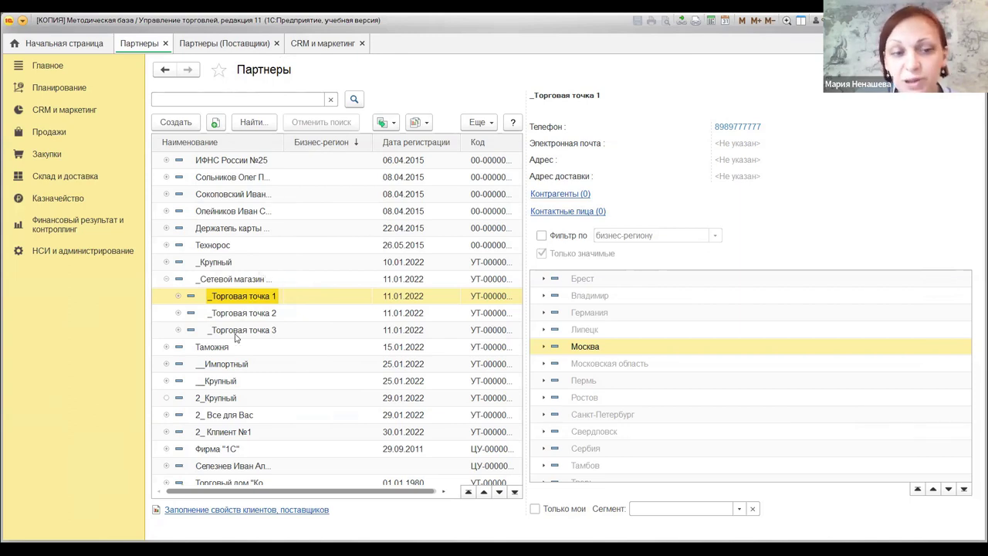
Reopen the parent partner «_Сетевой магазин Все для Вас», check its «Контрагенты» list again and close the card.
{"action": "double_click", "coordinate": [230, 281]}
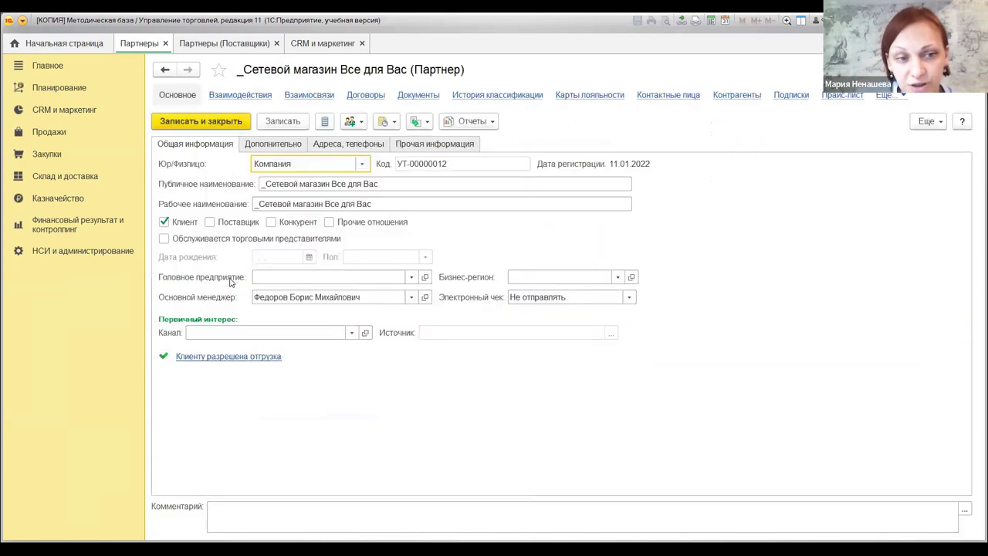
{"action": "left_click", "coordinate": [735, 96]}
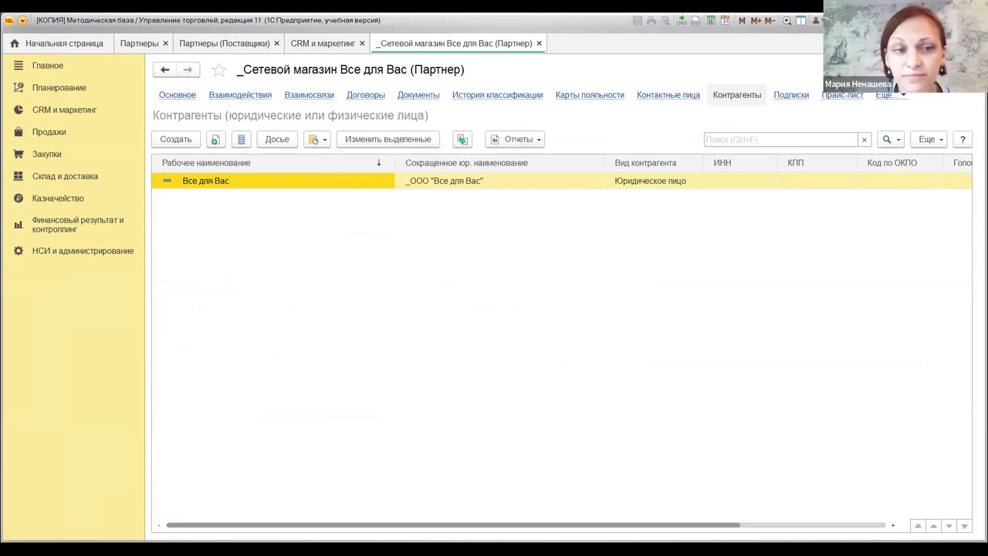
{"action": "key", "text": "Escape"}
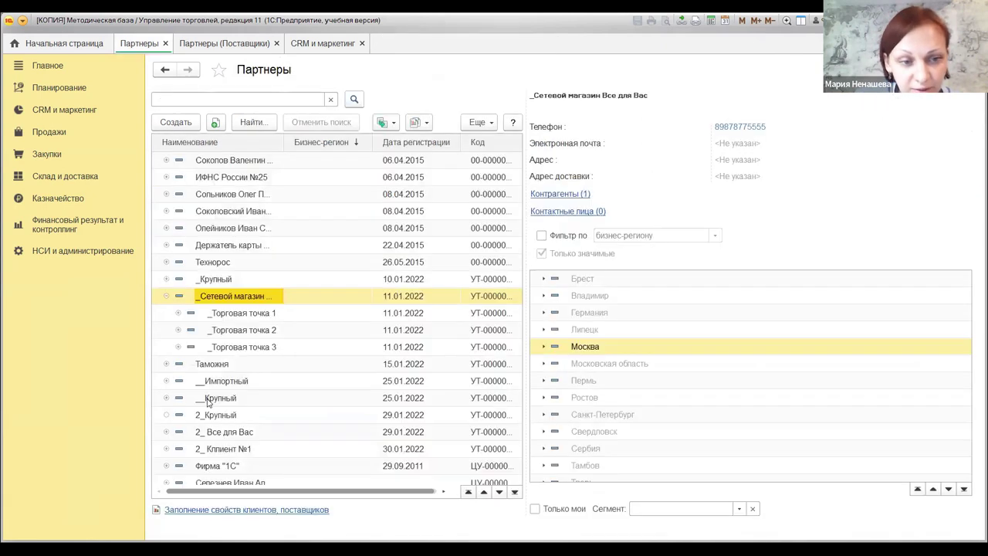
Reopen the card of the partner «__Крупный» and show its «Контрагенты» list.
{"action": "left_click", "coordinate": [218, 395]}
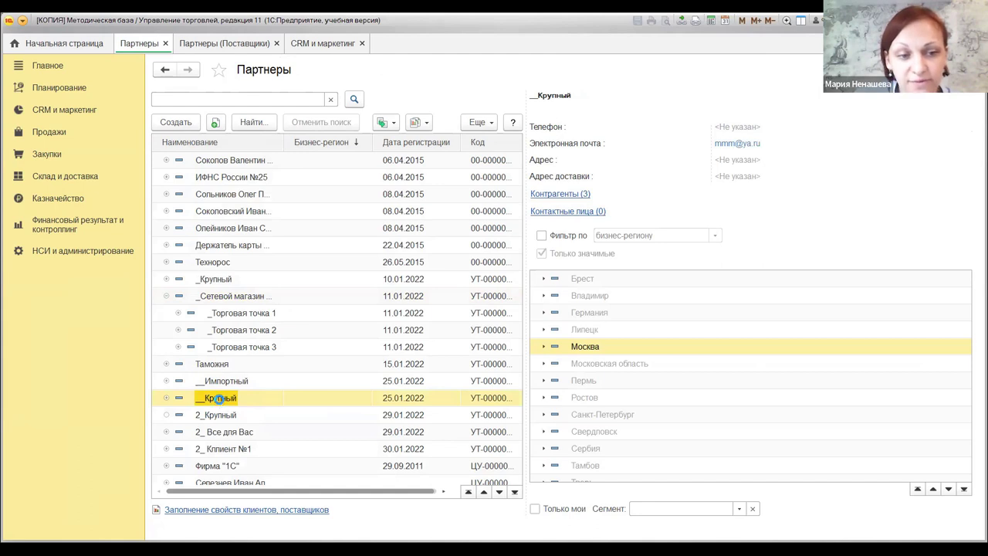
{"action": "double_click", "coordinate": [231, 397]}
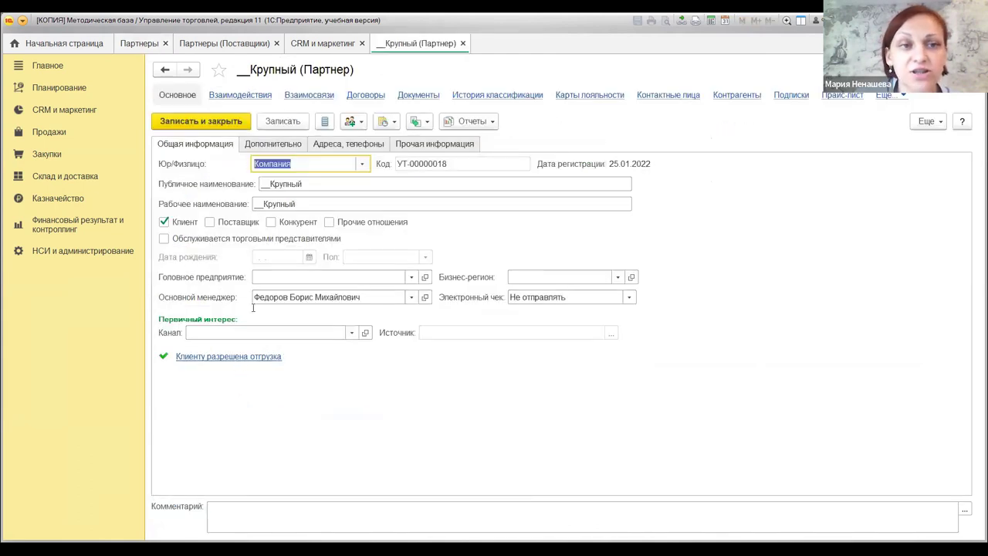
{"action": "left_click", "coordinate": [738, 94]}
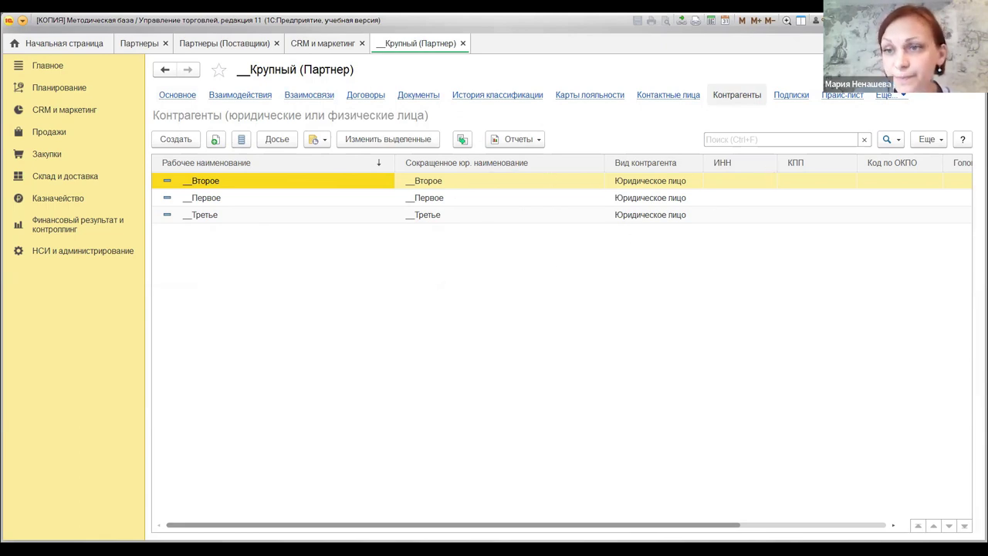
Open the new partner registration assistant from the «Партнеры» list and again from the «Партнеры (Поставщики)» list, closing the second assistant.
{"action": "key", "text": "Escape"}
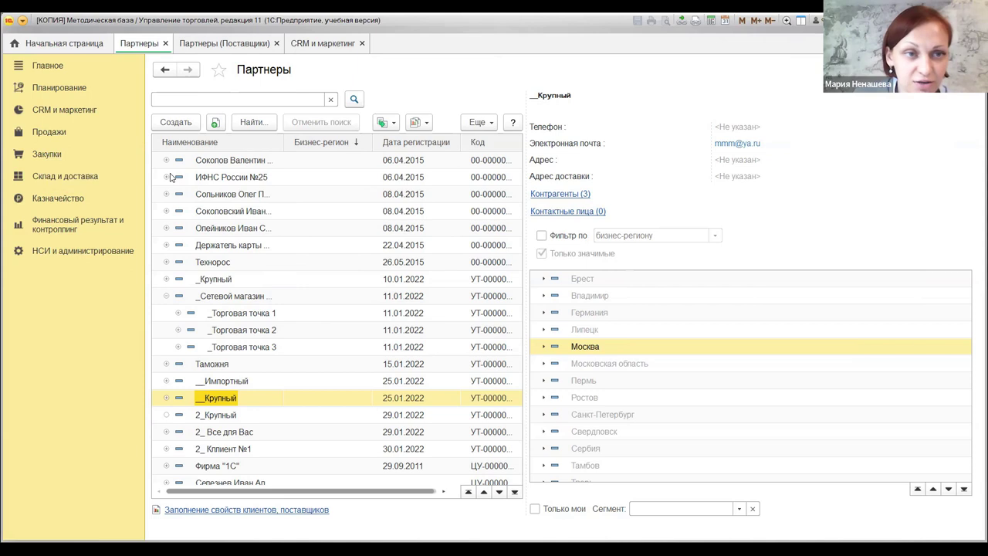
{"action": "left_click", "coordinate": [172, 125]}
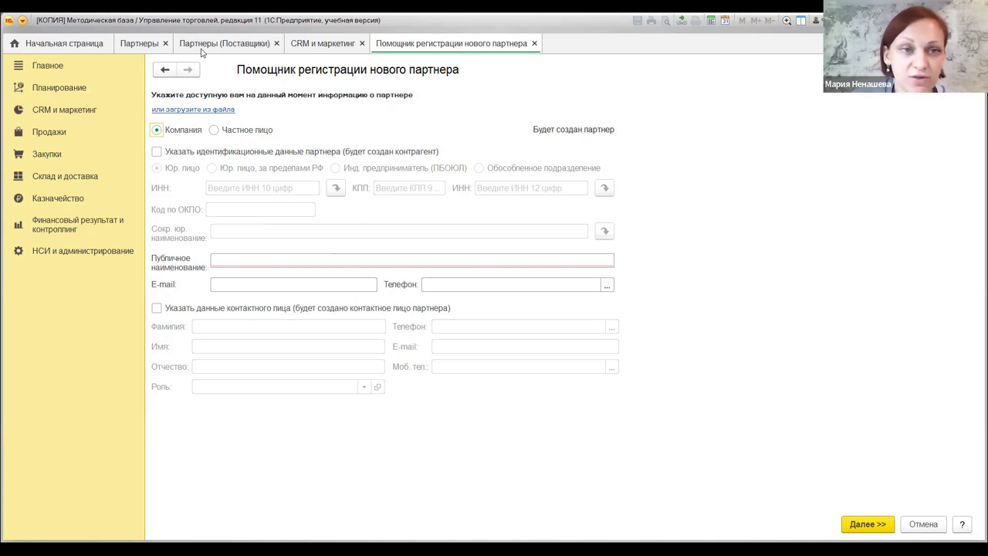
{"action": "left_click", "coordinate": [46, 156]}
{"action": "left_click", "coordinate": [200, 155]}
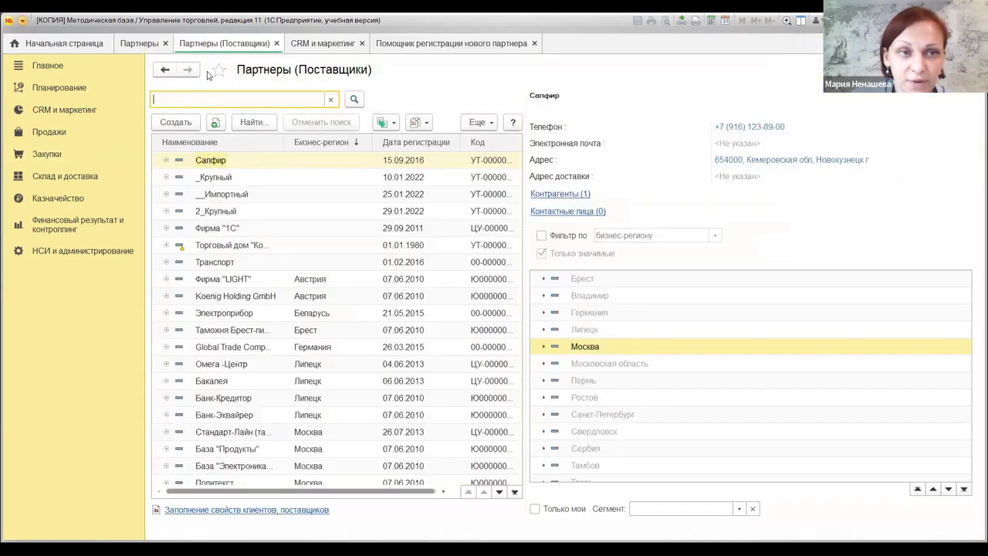
{"action": "left_click", "coordinate": [173, 125]}
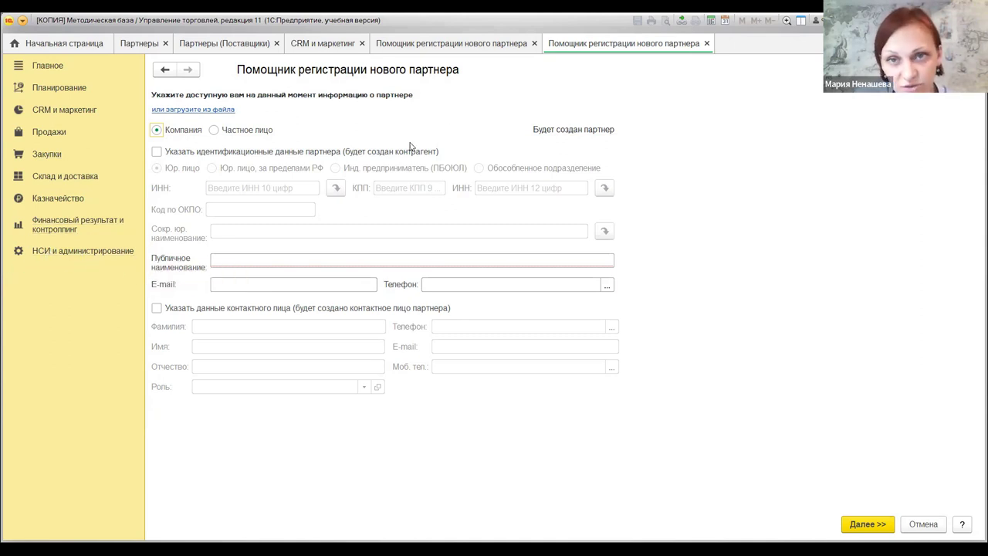
{"action": "left_click", "coordinate": [706, 44]}
Return to the «Партнеры» list, view the counterparties of «_Сетевой магазин Все для Вас» from its summary, and close that list.
{"action": "left_click", "coordinate": [83, 251]}
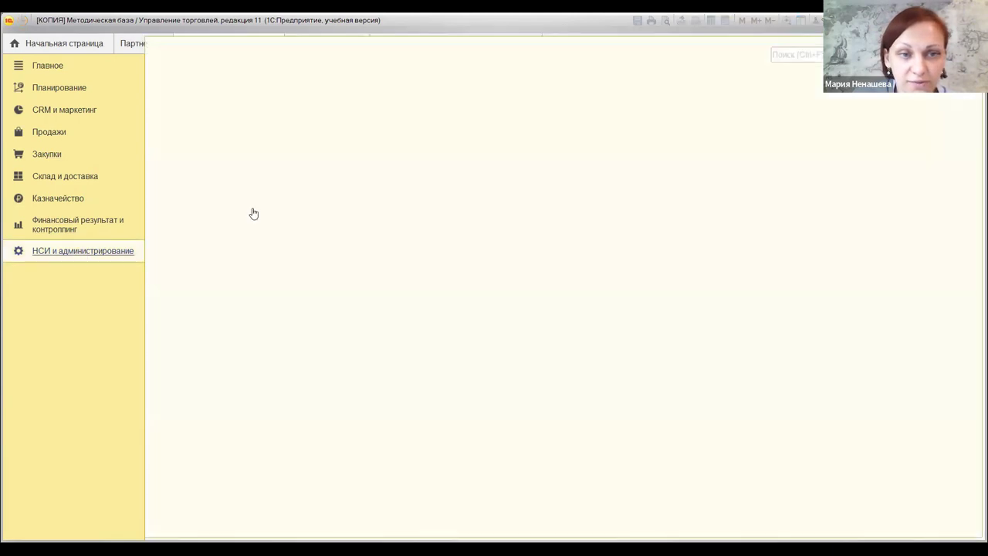
{"action": "left_click", "coordinate": [199, 181]}
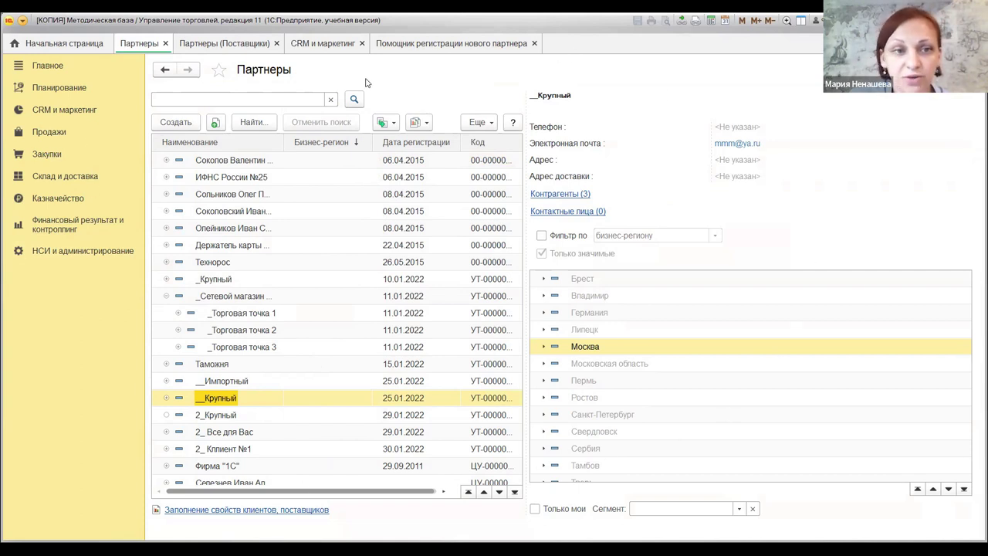
{"action": "left_click", "coordinate": [206, 163]}
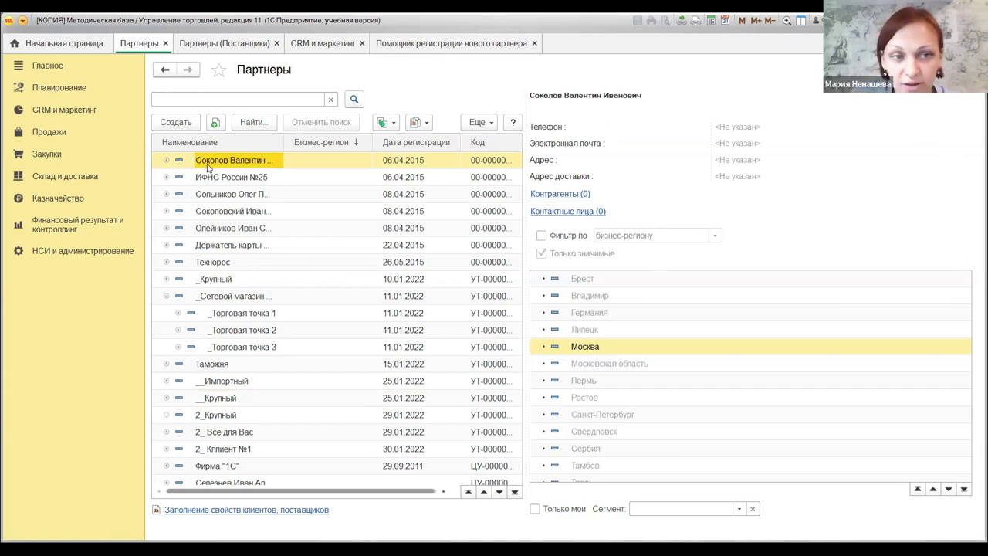
{"action": "left_click", "coordinate": [220, 298]}
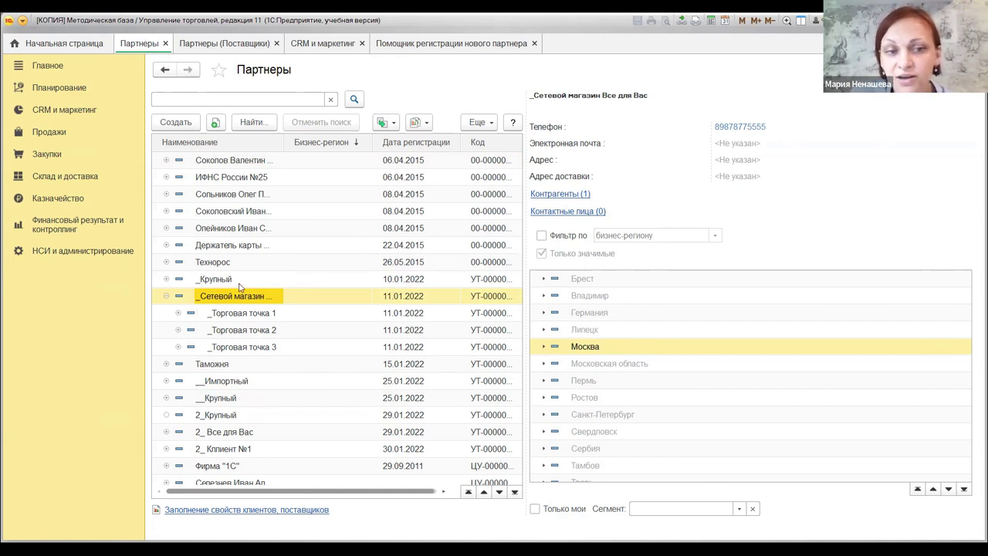
{"action": "left_click", "coordinate": [556, 197]}
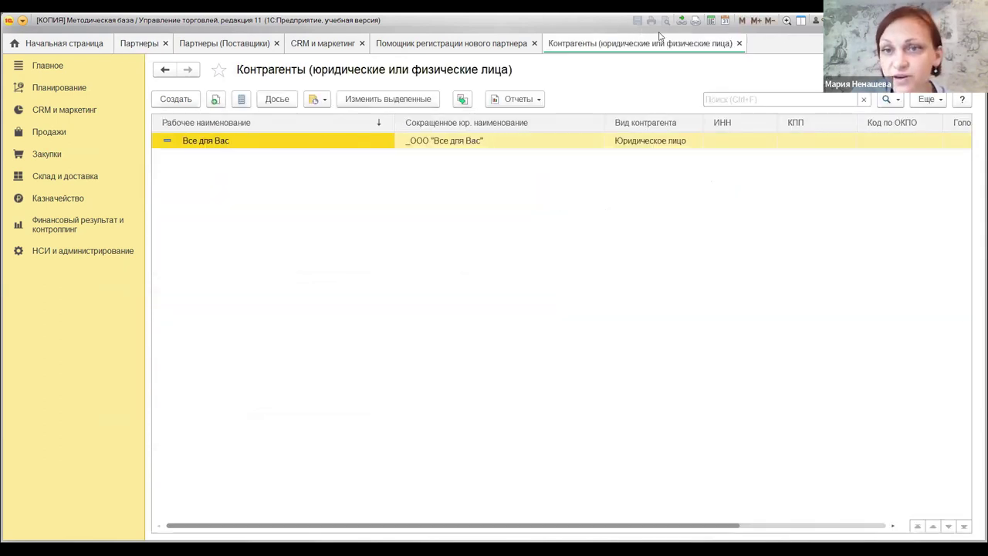
{"action": "left_click", "coordinate": [739, 44]}
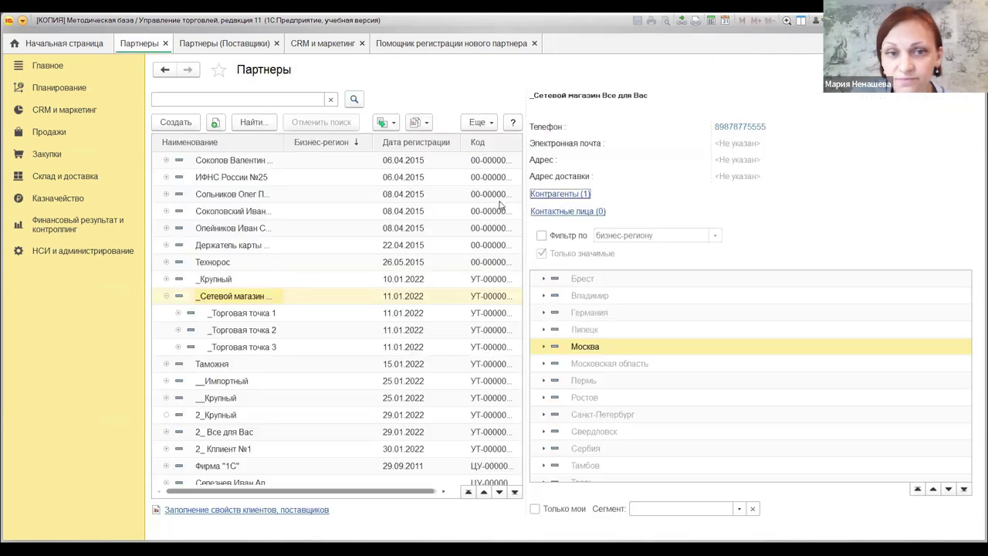
From the card of «_Сетевой магазин Все для Вас», review a blank contact person form's roles and phone sections, then close both without saving.
{"action": "double_click", "coordinate": [241, 301]}
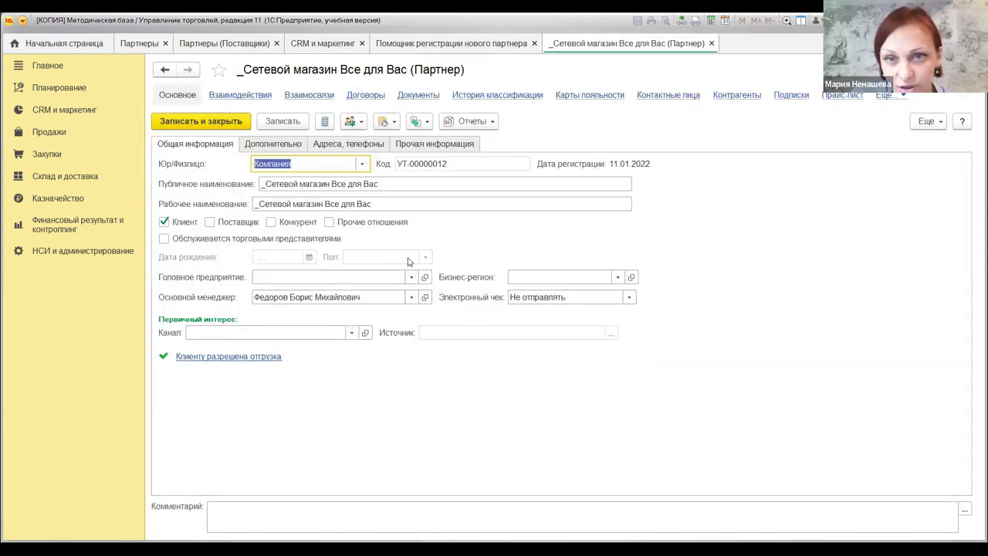
{"action": "left_click", "coordinate": [661, 96]}
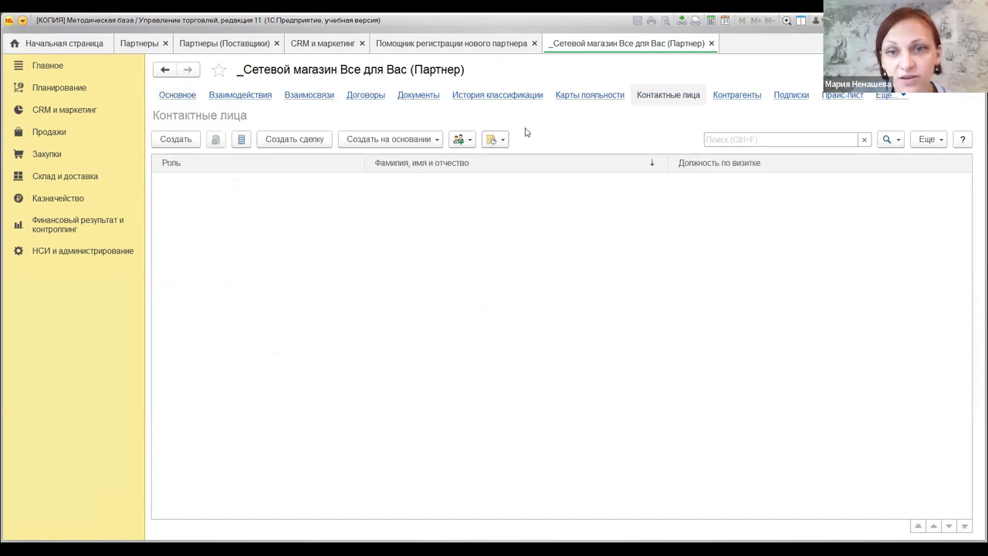
{"action": "left_click", "coordinate": [170, 140]}
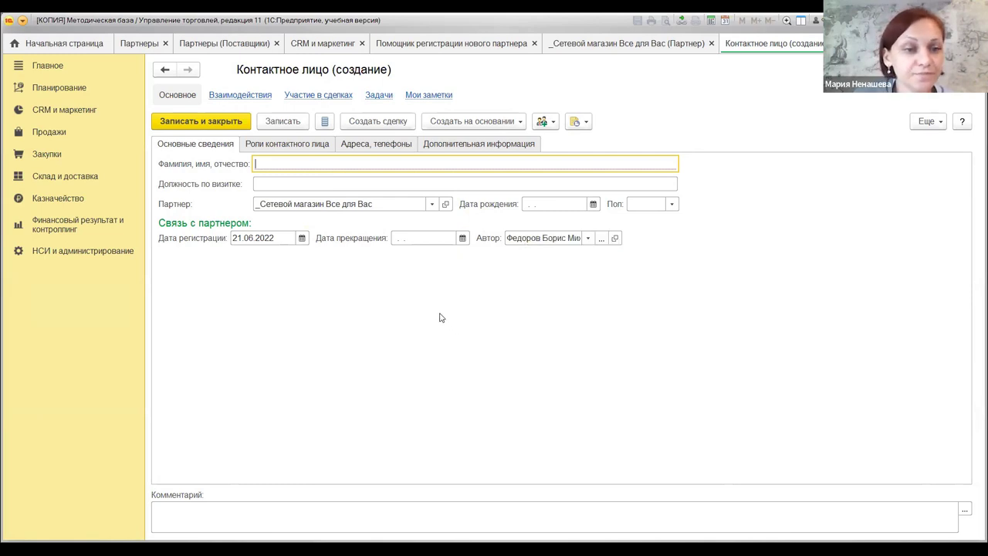
{"action": "left_click", "coordinate": [294, 145]}
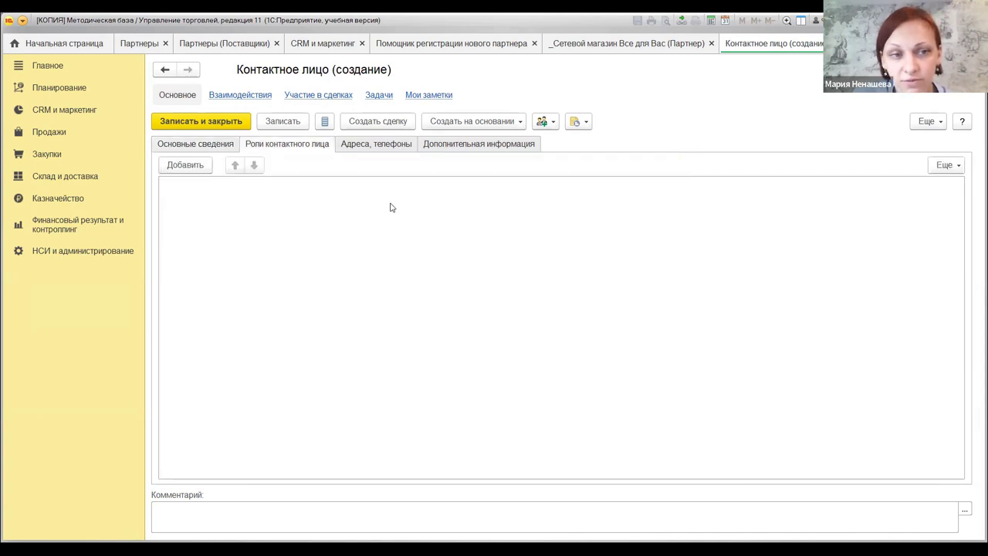
{"action": "left_click", "coordinate": [399, 146]}
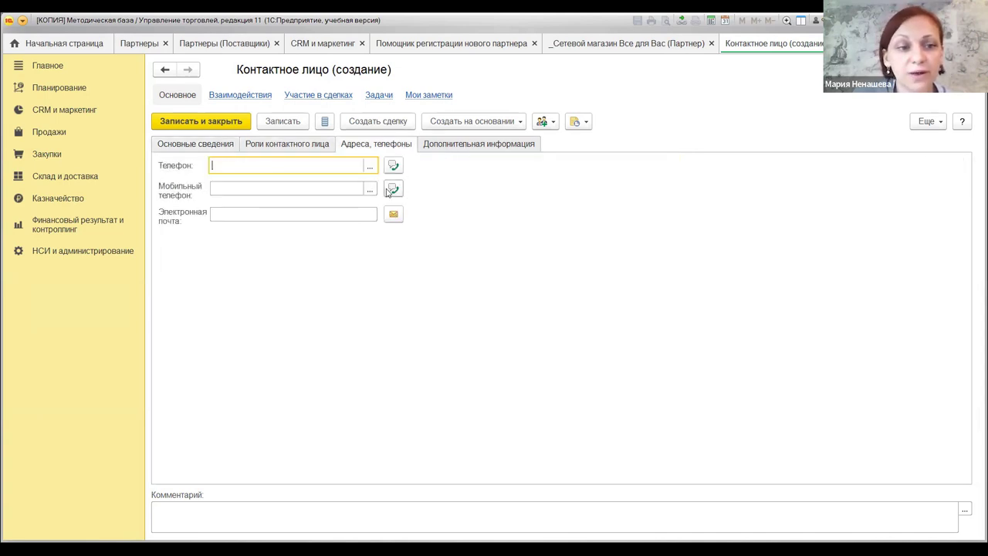
{"action": "left_click", "coordinate": [206, 146]}
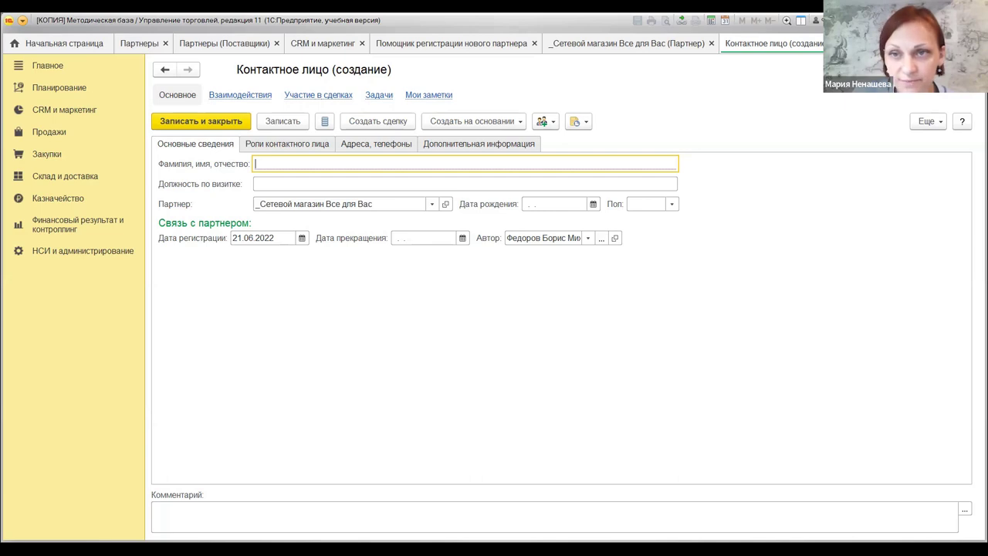
{"action": "key", "text": "Escape"}
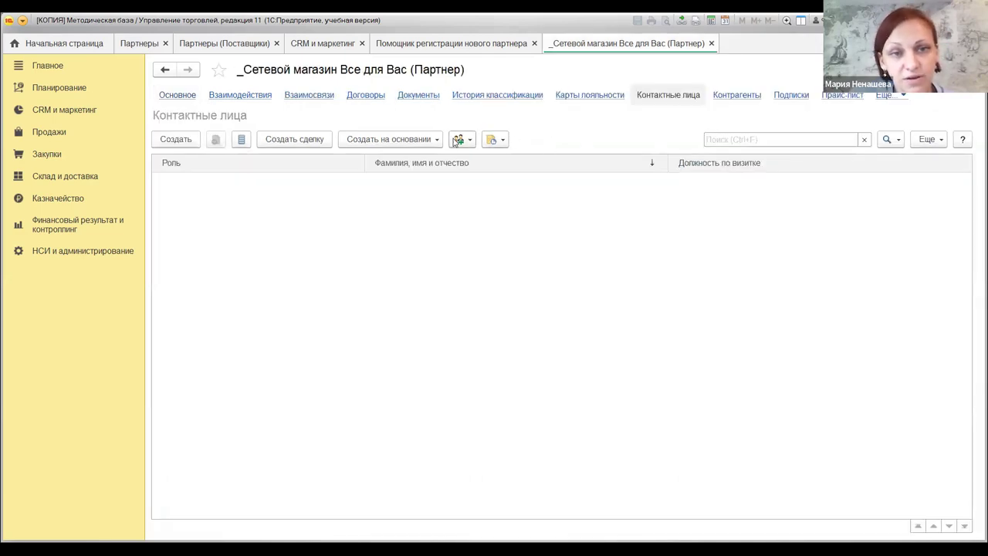
{"action": "left_click", "coordinate": [711, 44]}
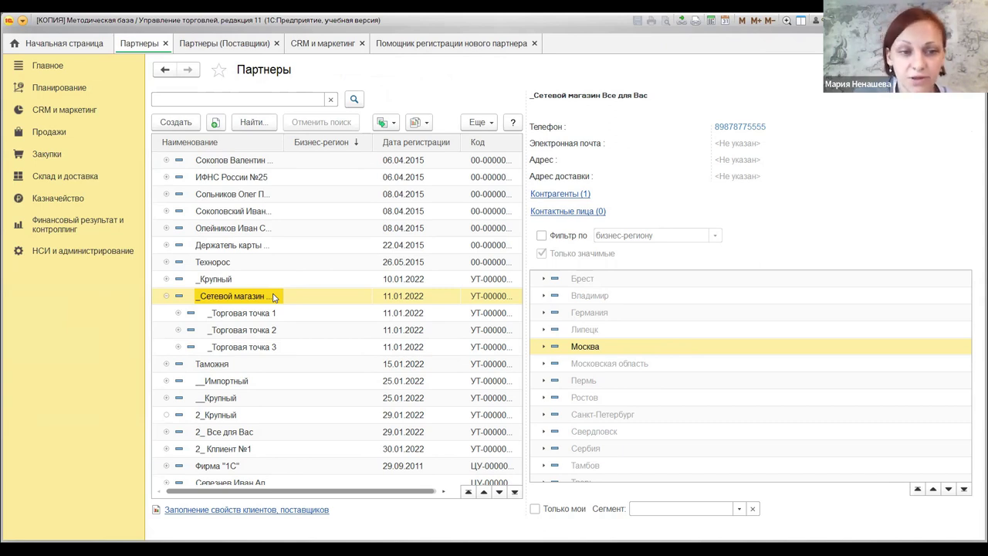
Open the counterparty «Все для Вас» of partner «_Сетевой магазин Все для Вас», examine its КПП history and close everything.
{"action": "double_click", "coordinate": [220, 300]}
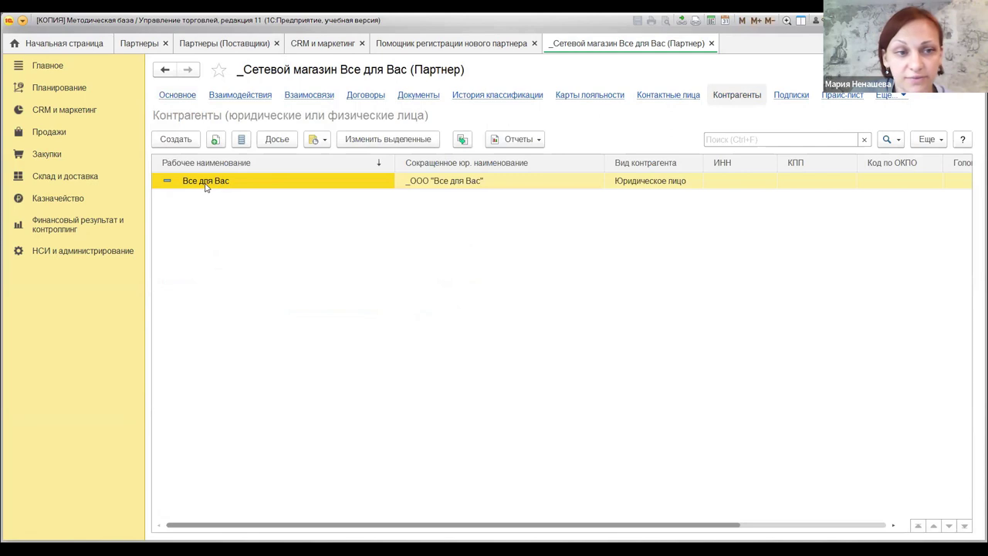
{"action": "double_click", "coordinate": [415, 185]}
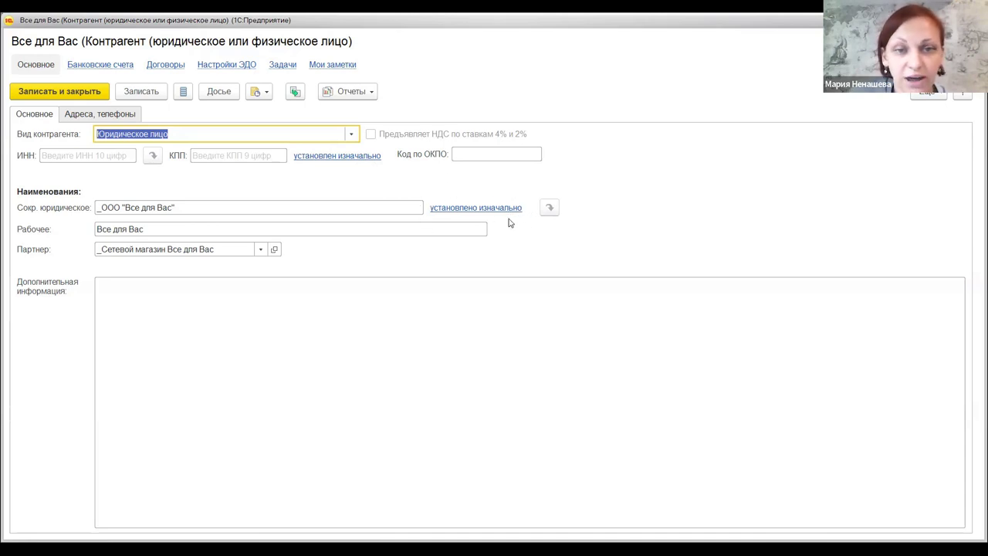
{"action": "left_click", "coordinate": [342, 157]}
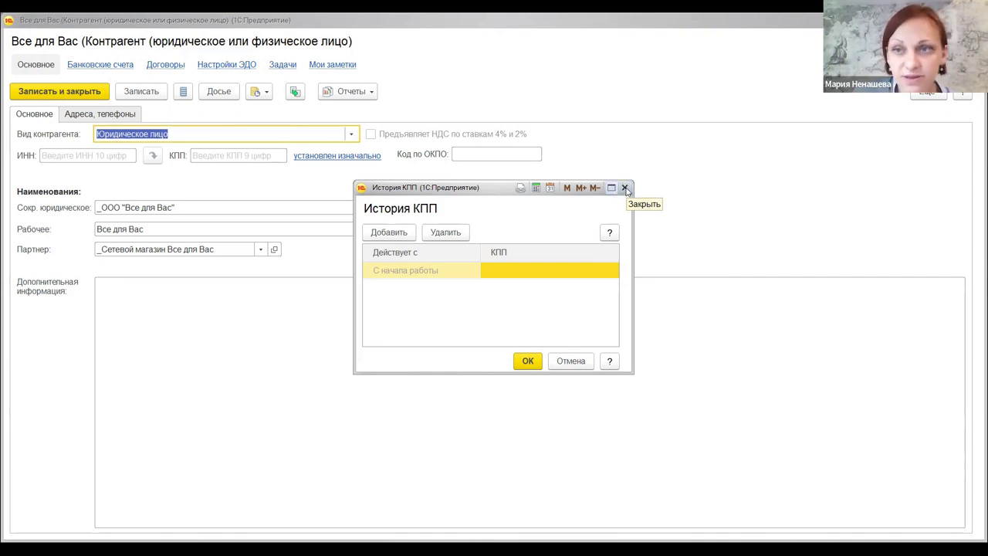
{"action": "left_click", "coordinate": [625, 189]}
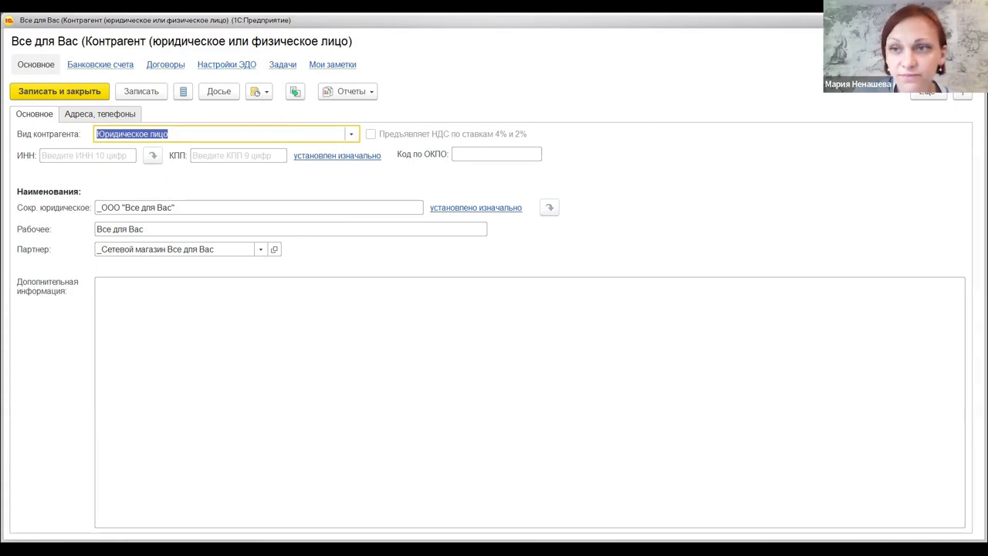
{"action": "key", "text": "Escape"}
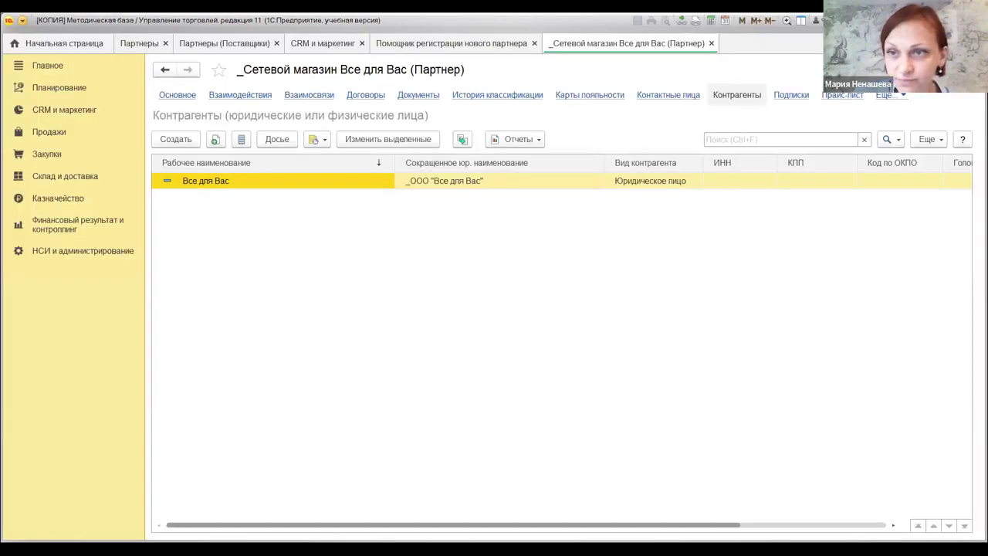
{"action": "left_click", "coordinate": [711, 43]}
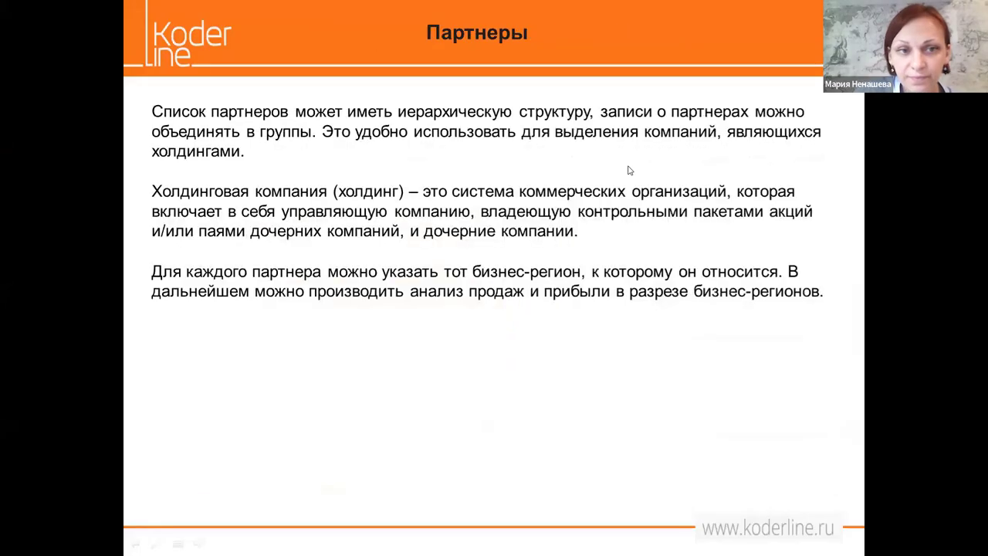
{"action": "key", "text": "Right"}
{"action": "key", "text": "Right"}
{"action": "key", "text": "Right"}
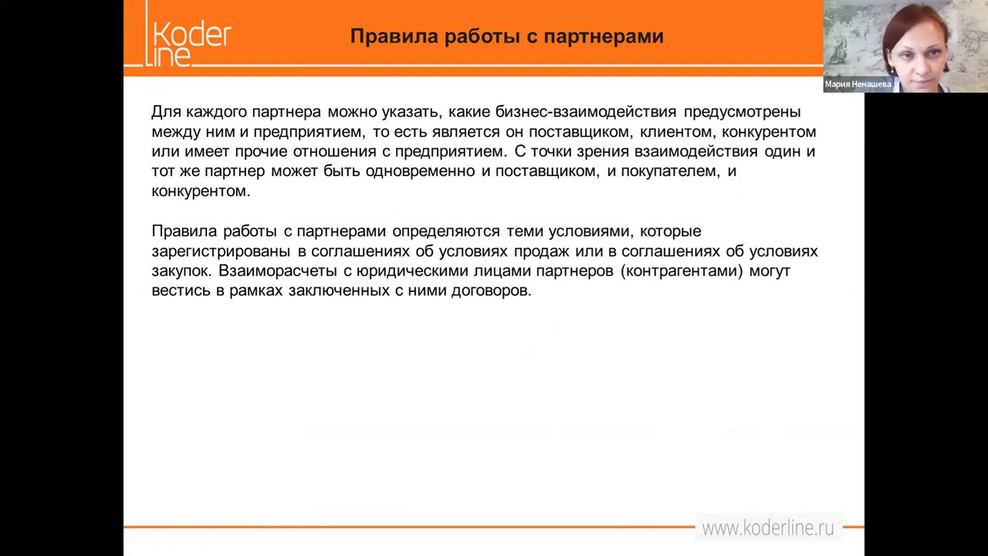
{"action": "key", "text": "Right"}
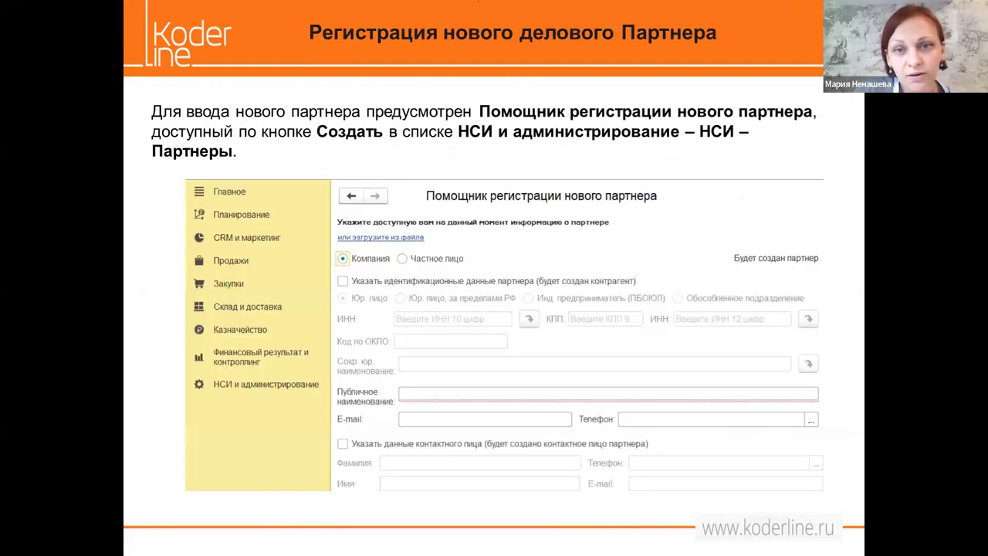
{"action": "key", "text": "Right"}
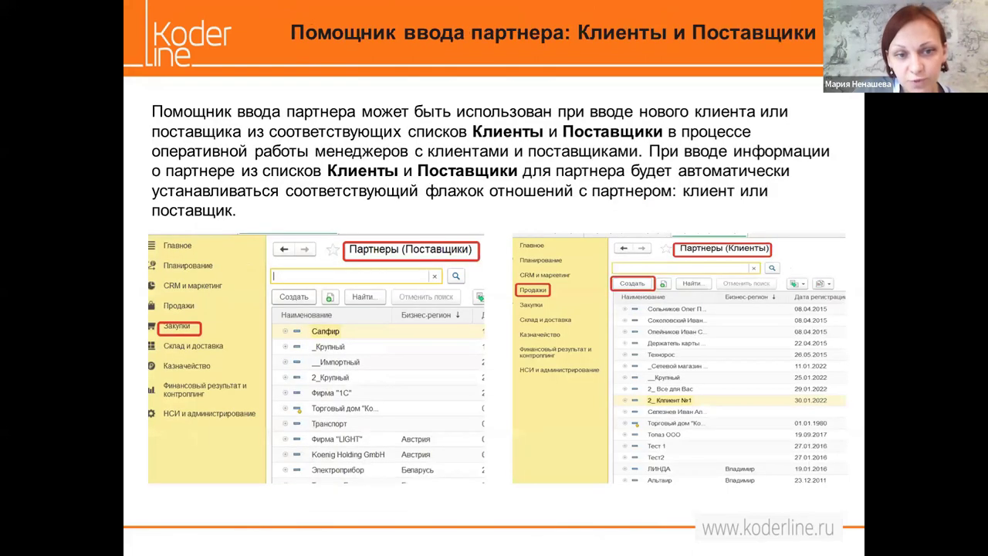
{"action": "key", "text": "Right"}
{"action": "key", "text": "Right"}
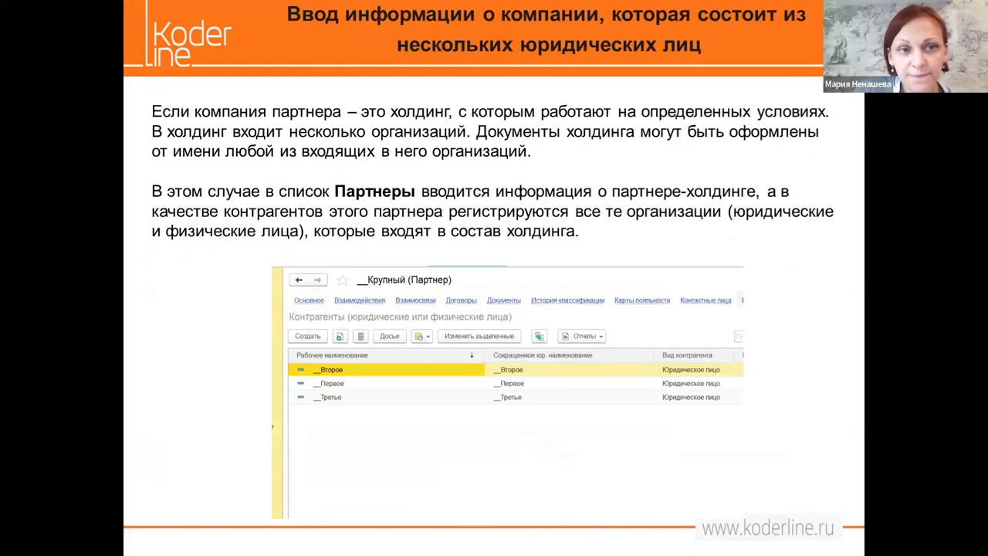
{"action": "key", "text": "Right"}
{"action": "key", "text": "Right"}
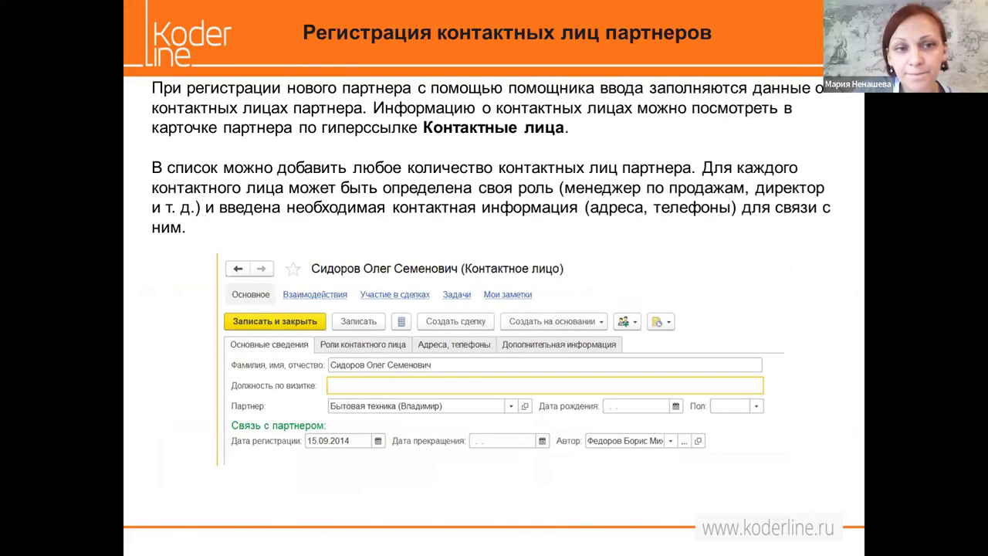
{"action": "key", "text": "Right"}
{"action": "key", "text": "Right"}
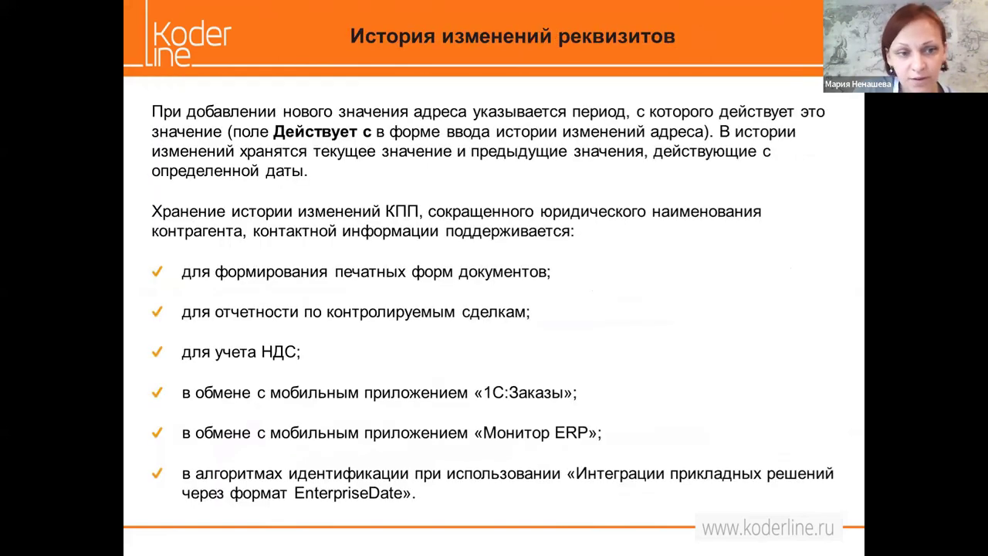
{"action": "key", "text": "Right"}
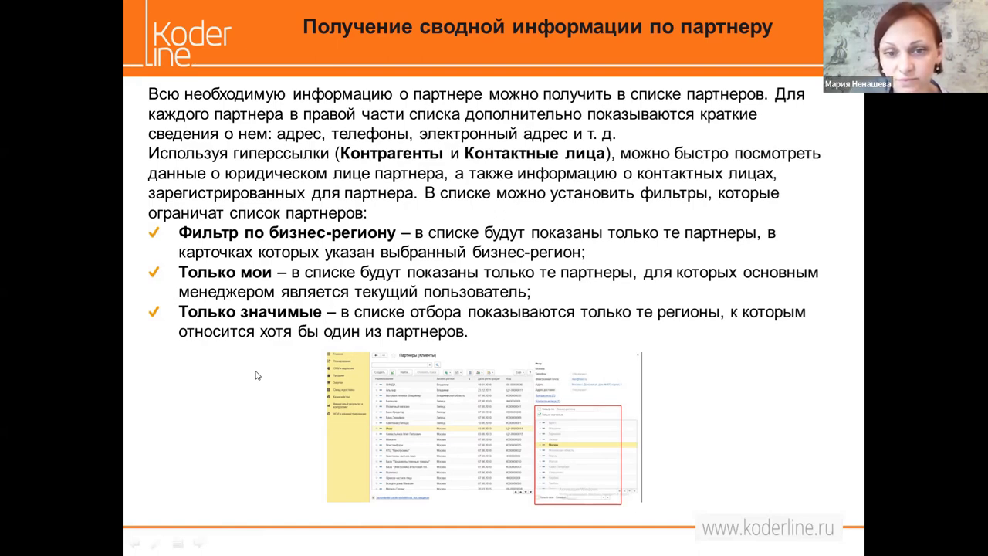
Switch back to 1С:Предприятие, filter the «Партнеры» list by the business region «Москва», and show the earlier search queries.
{"action": "key", "text": "alt+Tab"}
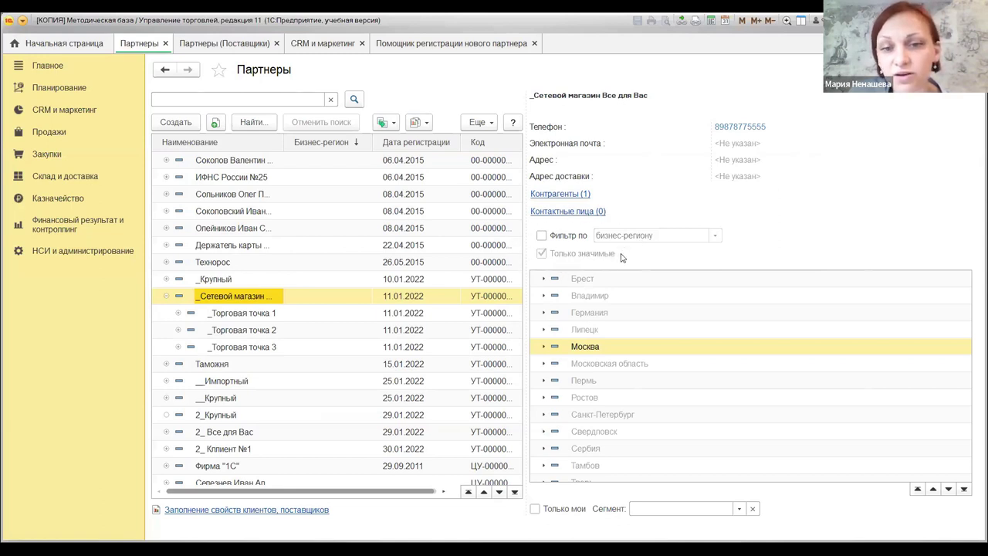
{"action": "left_click", "coordinate": [540, 238]}
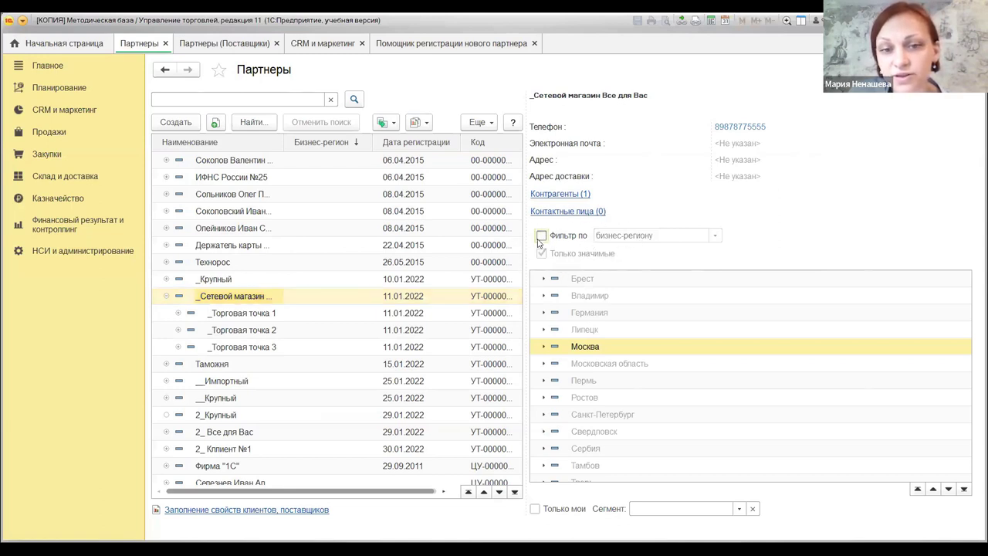
{"action": "left_click", "coordinate": [542, 236]}
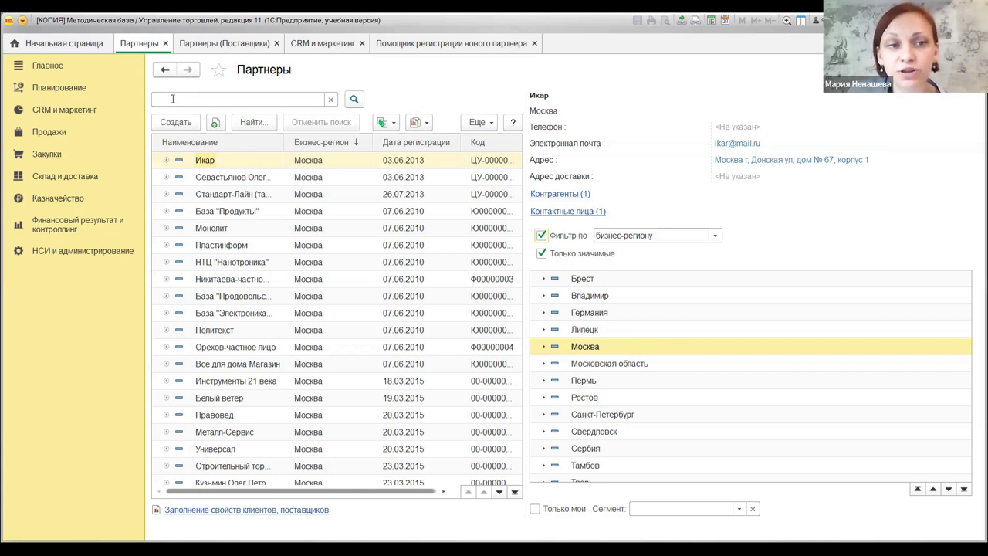
{"action": "left_click", "coordinate": [235, 95]}
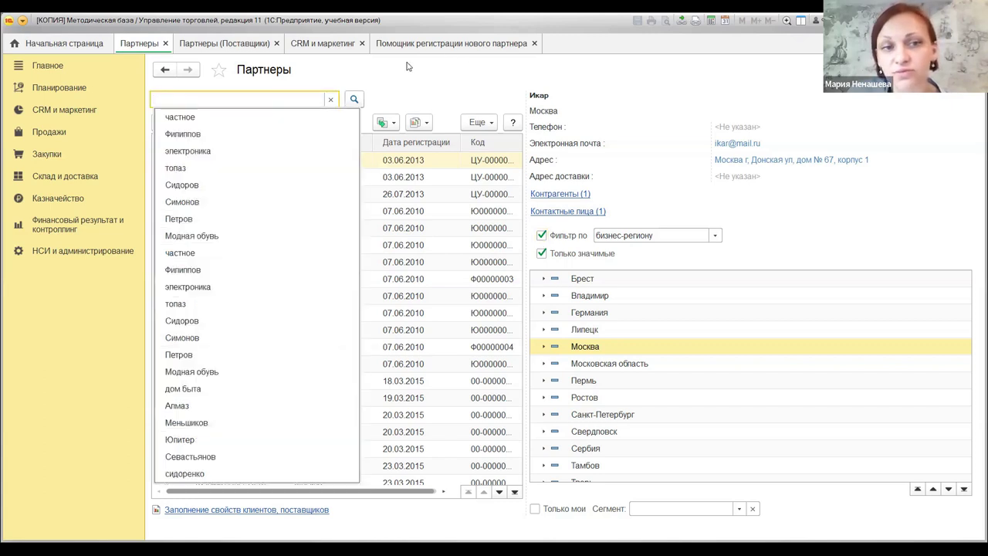
Dismiss the earlier search queries and look through the partners filtered by the business region «Москва», returning to the start of the list.
{"action": "key", "text": "Escape"}
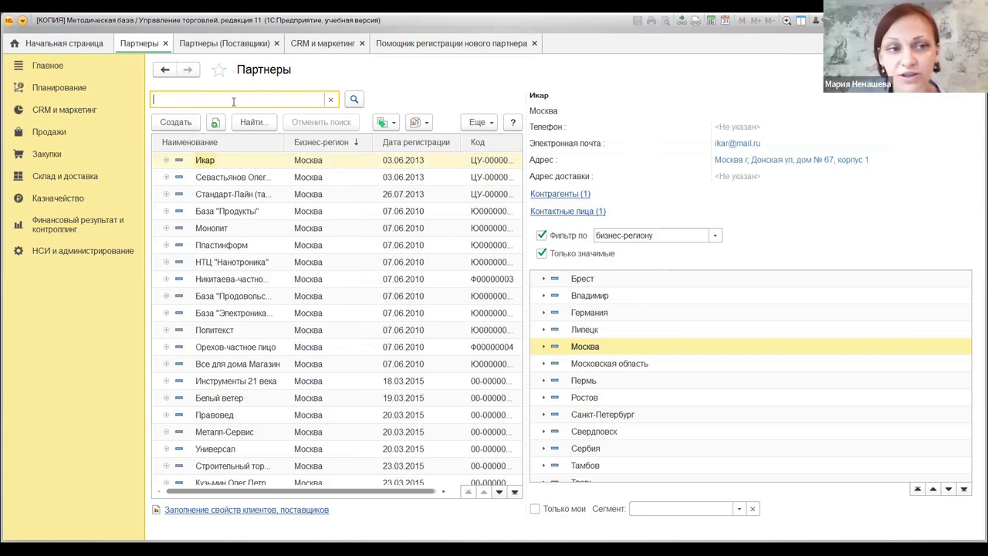
{"action": "scroll", "coordinate": [266, 333], "scroll_direction": "down", "scroll_amount": 6}
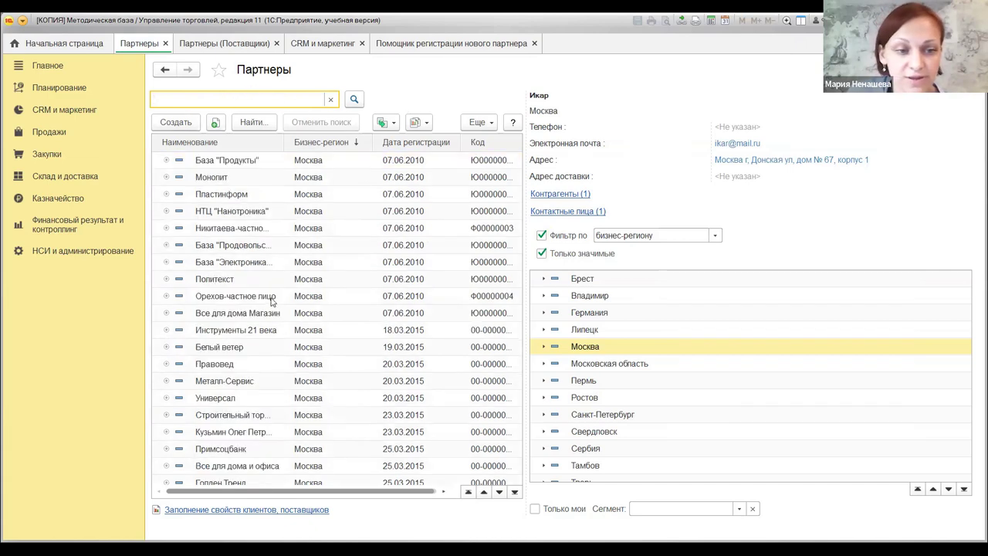
{"action": "scroll", "coordinate": [309, 330], "scroll_direction": "down", "scroll_amount": 4}
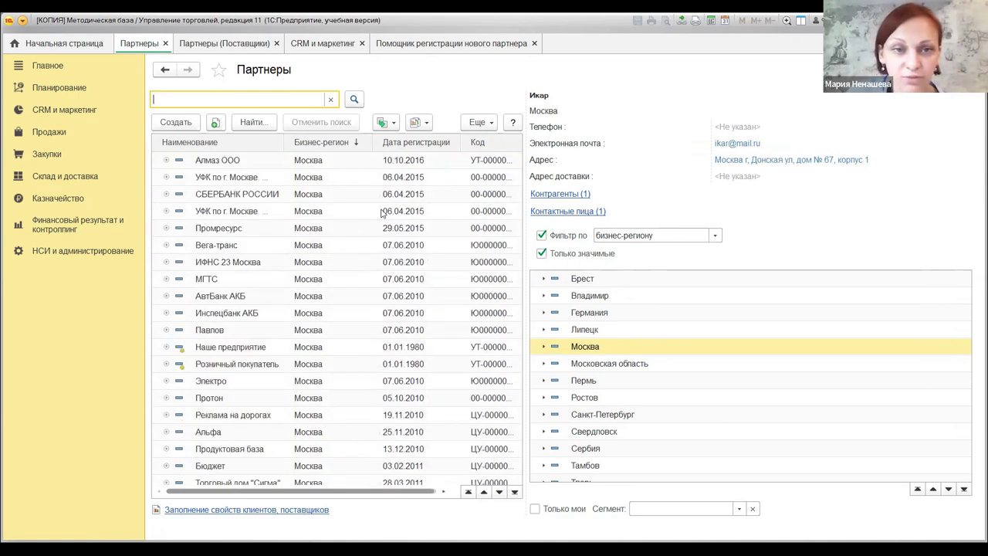
{"action": "scroll", "coordinate": [401, 237], "scroll_direction": "up", "scroll_amount": 9}
{"action": "scroll", "coordinate": [399, 257], "scroll_direction": "up", "scroll_amount": 1}
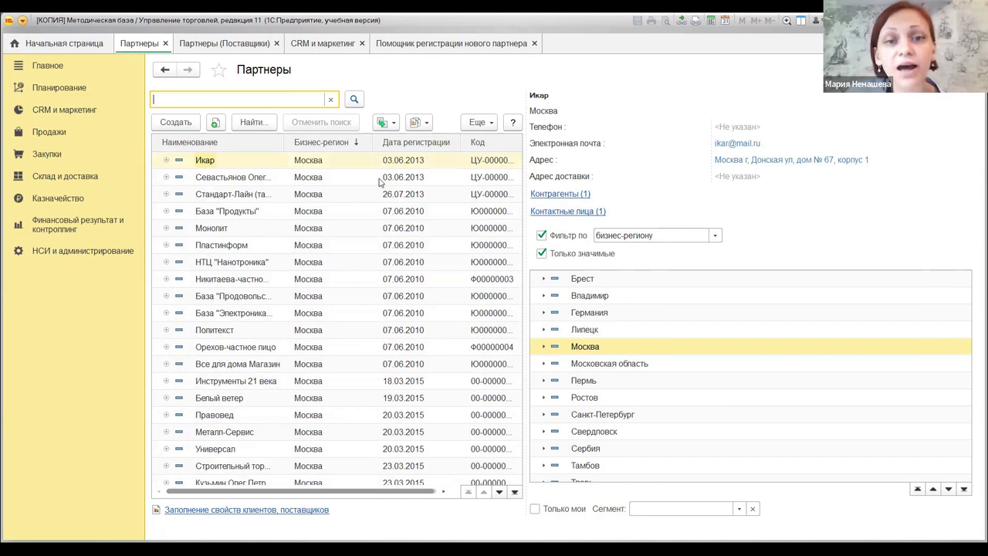
Generate the «Контактная информация» report for the partner «Икар», examine it and close the report.
{"action": "left_click", "coordinate": [425, 125]}
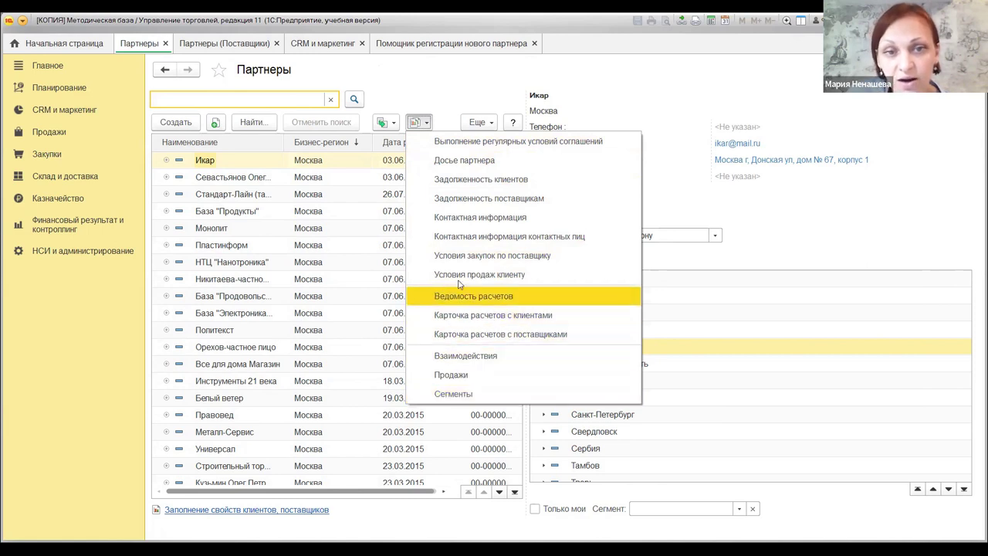
{"action": "left_click", "coordinate": [453, 218]}
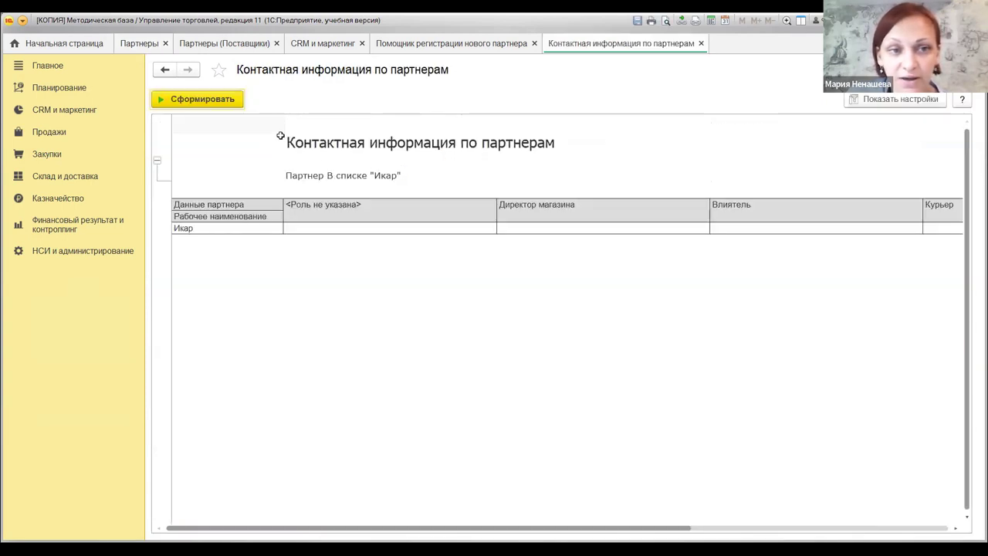
{"action": "left_click", "coordinate": [219, 103]}
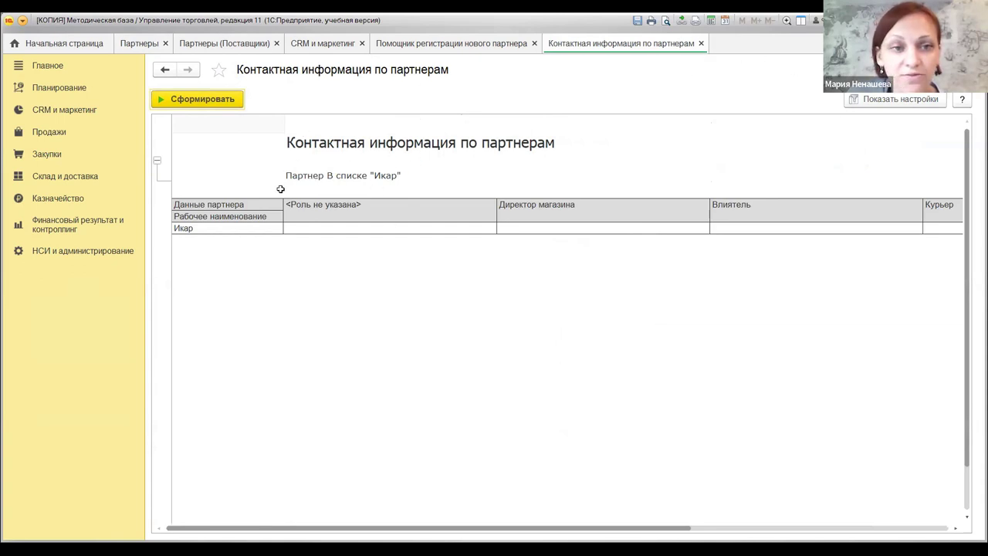
{"action": "left_click", "coordinate": [701, 44]}
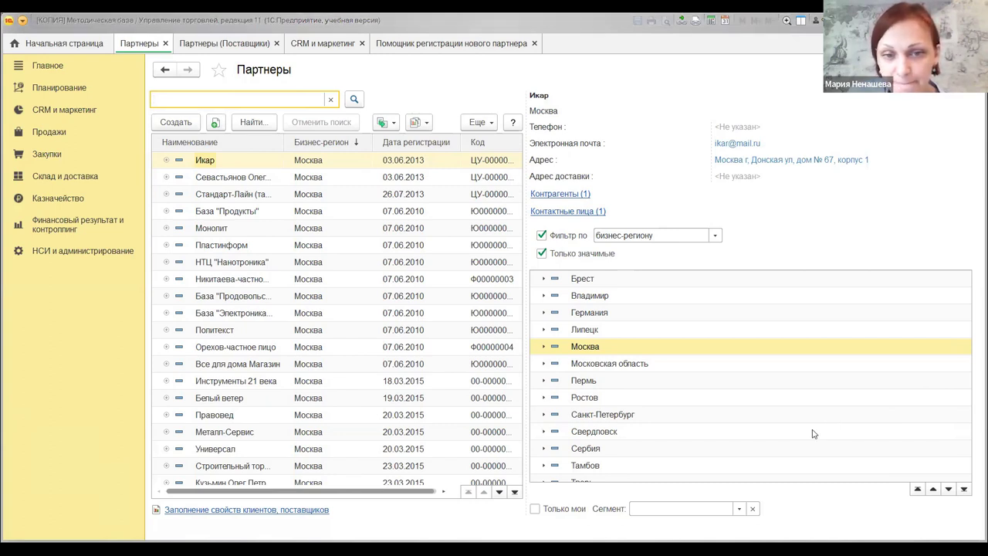
Switch to the slide presentation and advance to the slide «Автоматическое заполнение реквизитов контрагентов».
{"action": "key", "text": "alt+Tab"}
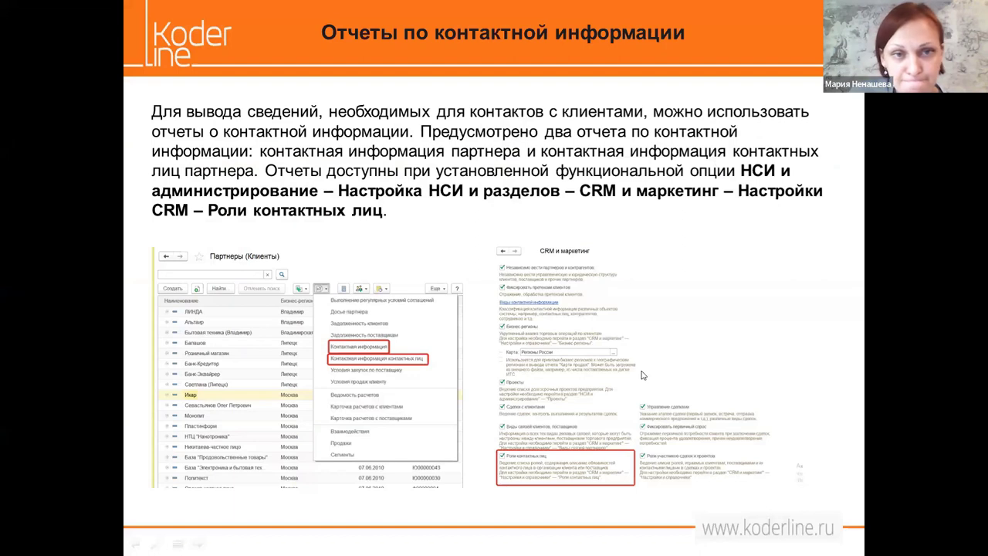
{"action": "key", "text": "Right"}
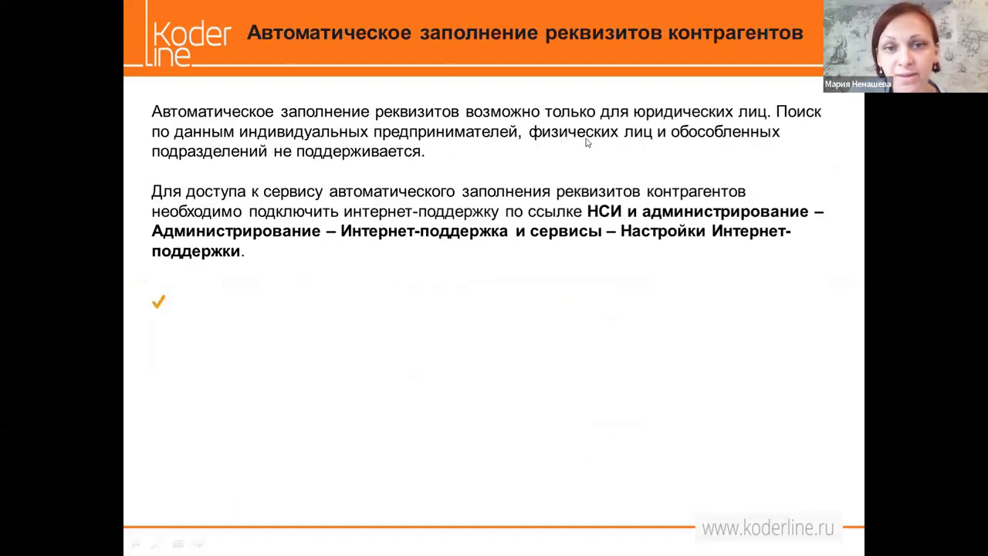